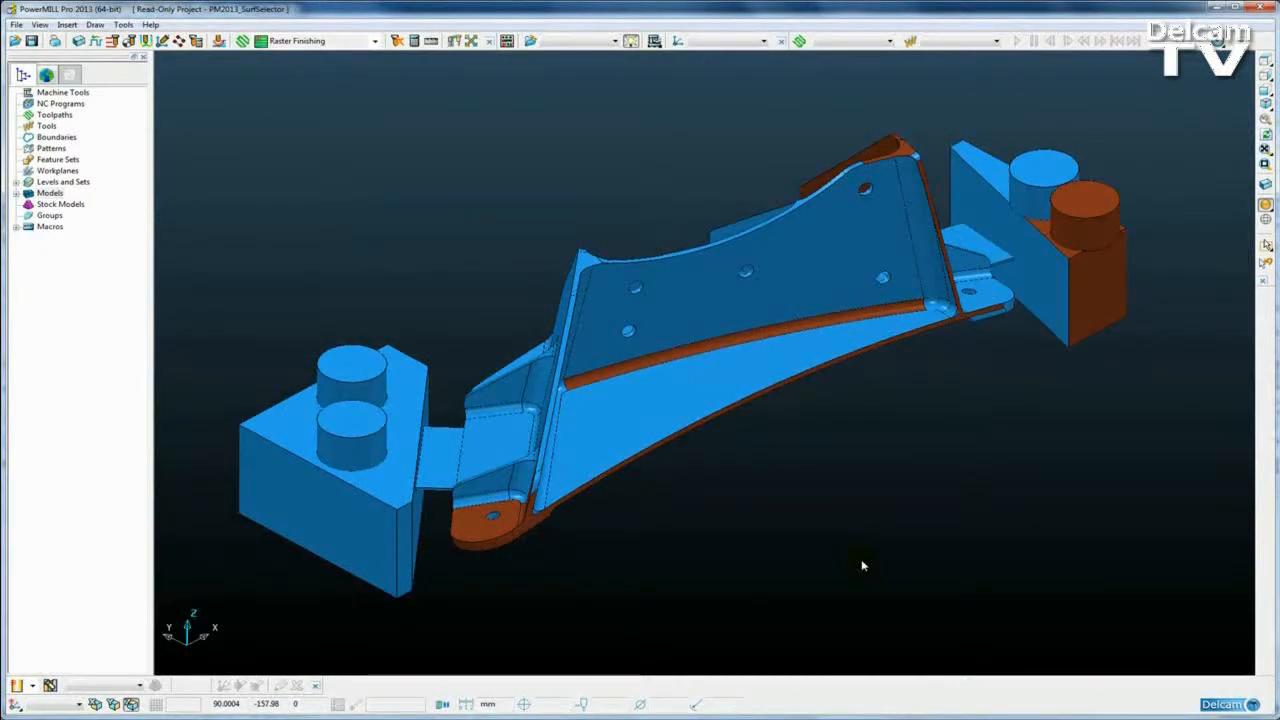
Step: Open Select Undercut Components from the model's Selection Tools context menu
right_click(676, 297)
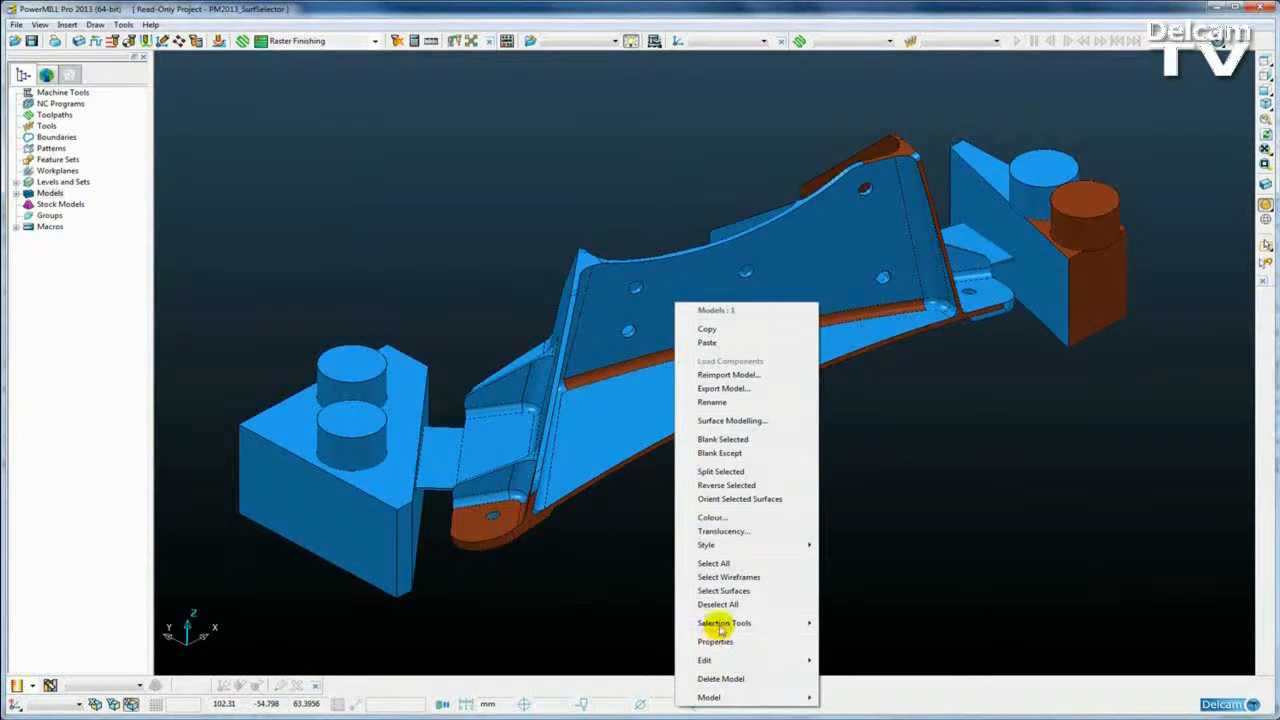
mouse_move(723, 622)
left_click(876, 673)
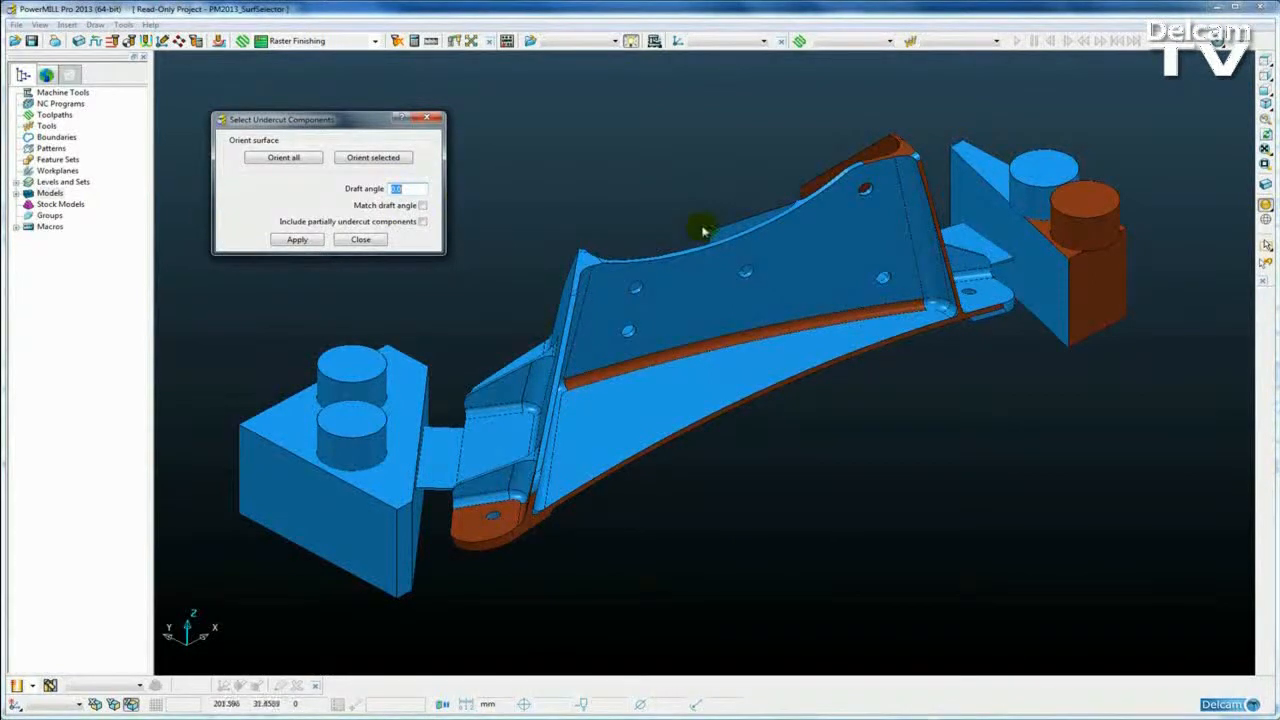
Step: Move the undercut dialog aside and orient all surfaces so no reversed faces remain
left_click_drag(372, 119, 380, 127)
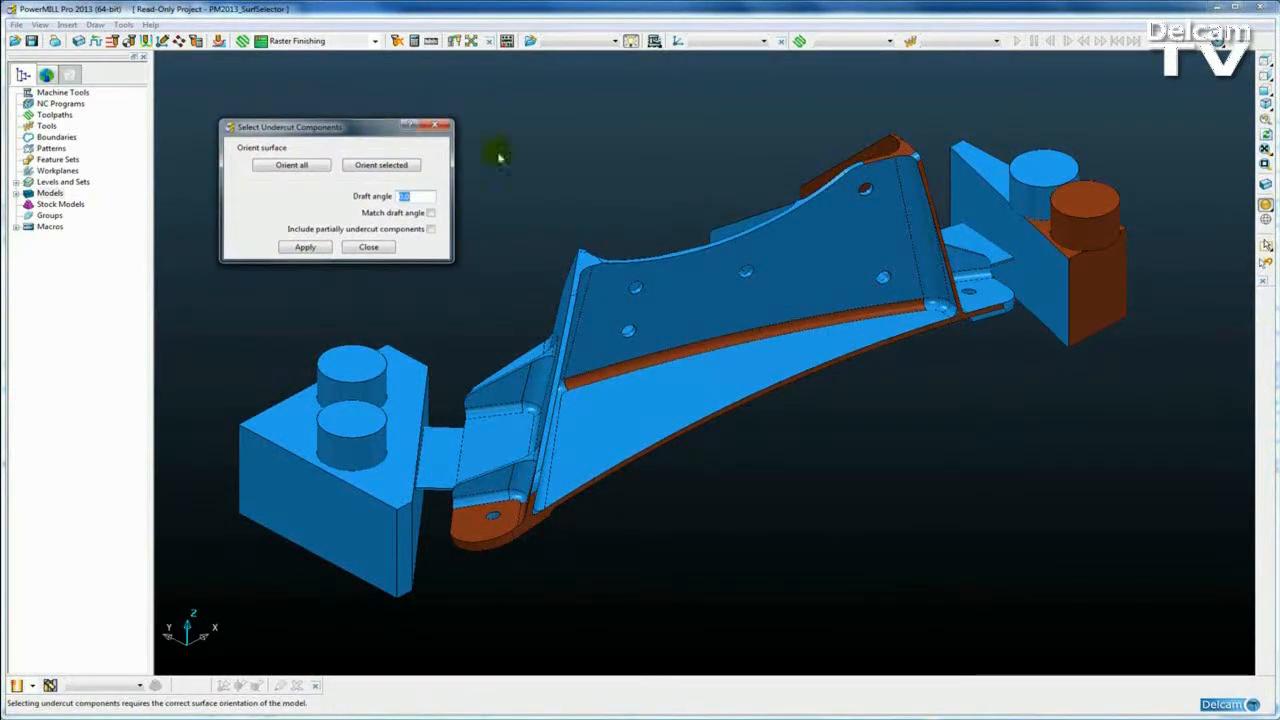
left_click_drag(355, 135, 373, 128)
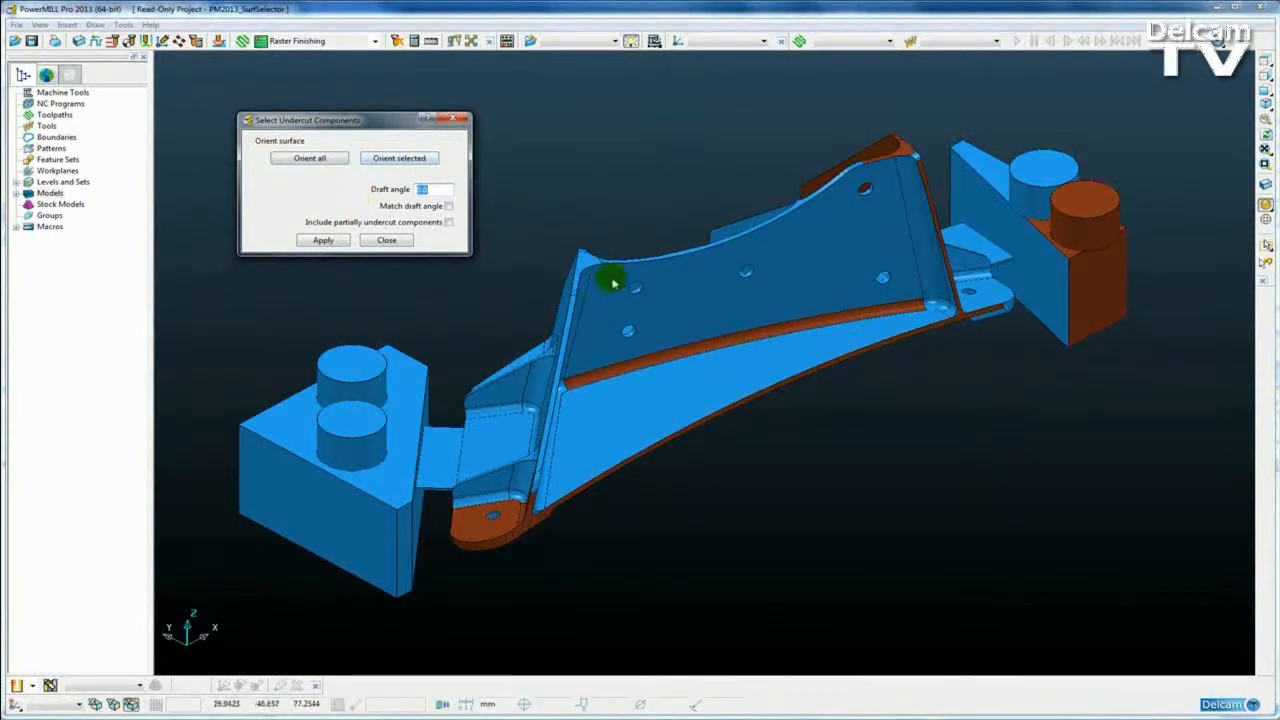
middle_click_drag(814, 406, 818, 412)
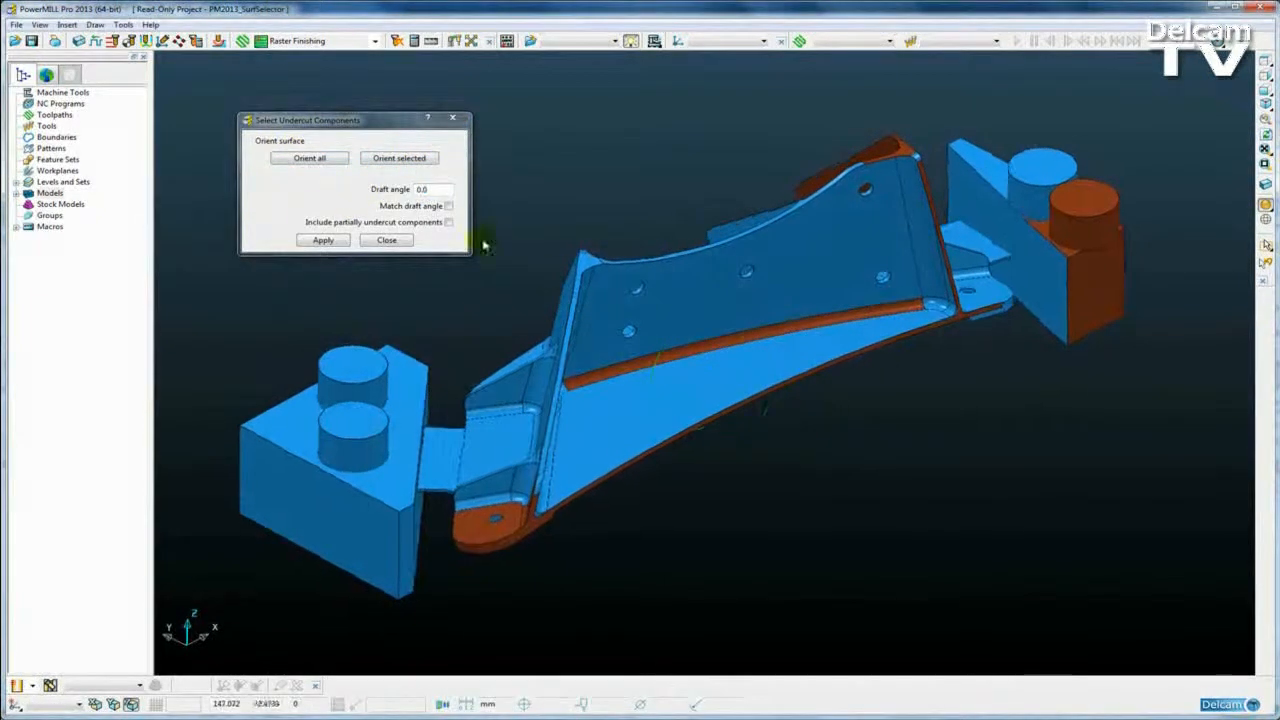
left_click(303, 160)
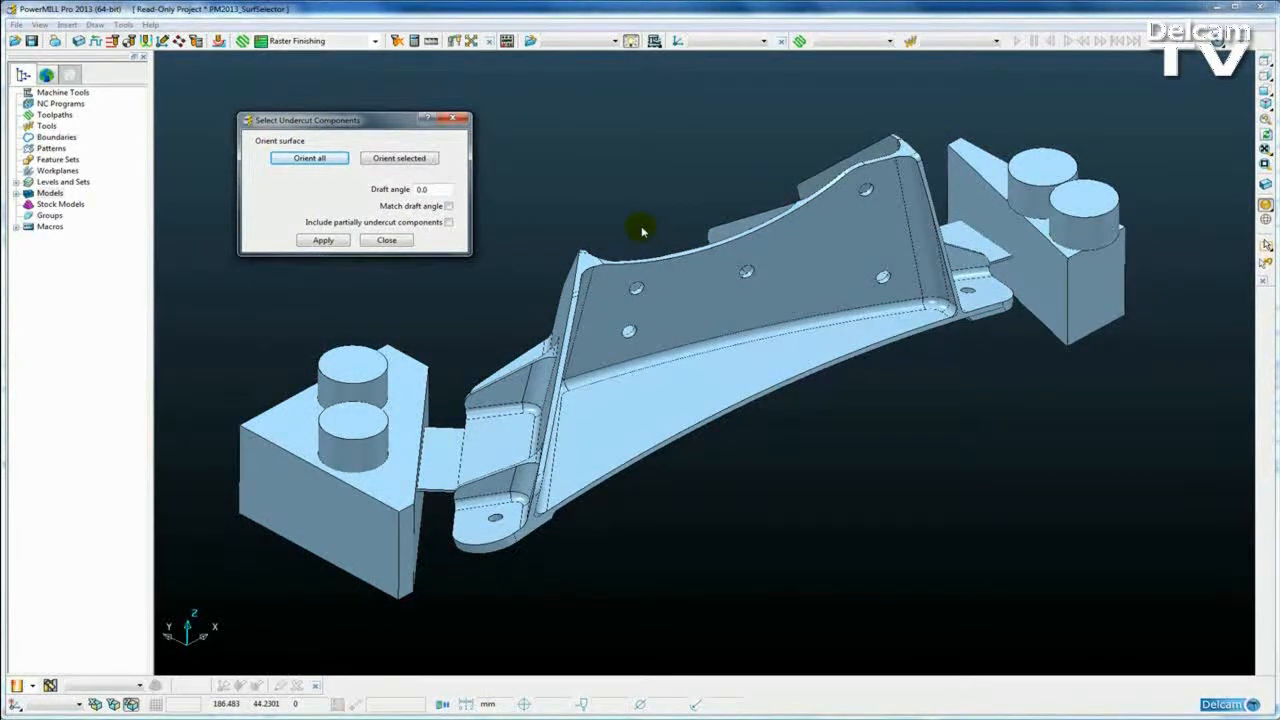
Step: Set the draft angle to 0.0 and select every surface of the part
left_click(424, 189)
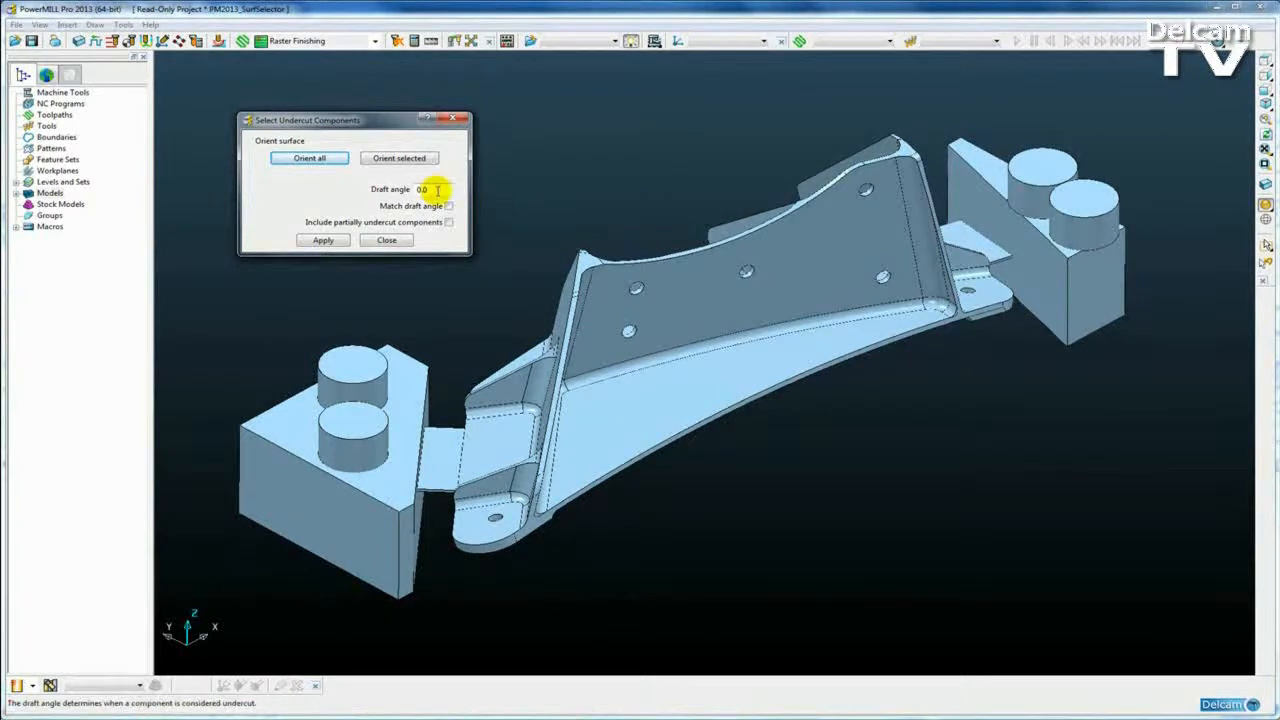
middle_click_drag(648, 194, 707, 191)
key("ctrl+a")
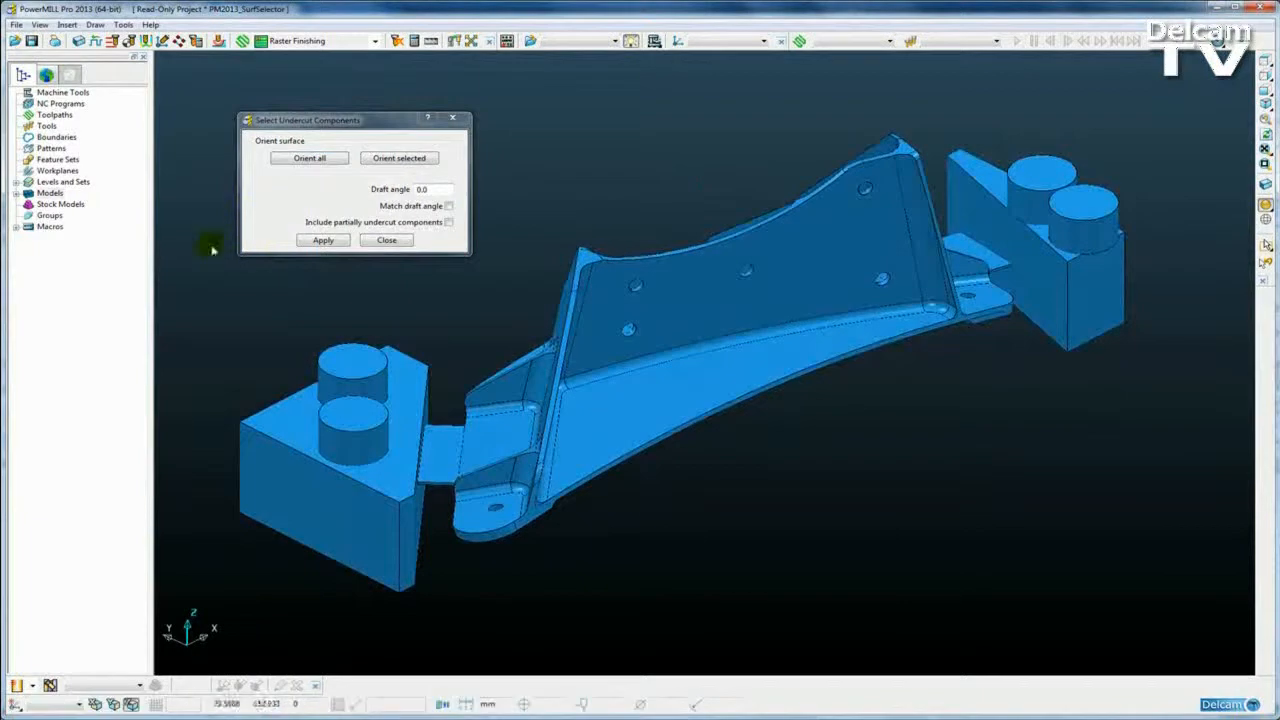
Step: Apply the undercut search at 0.0° draft, inspect the result, and hide the dark-blue surfaces
left_click(320, 240)
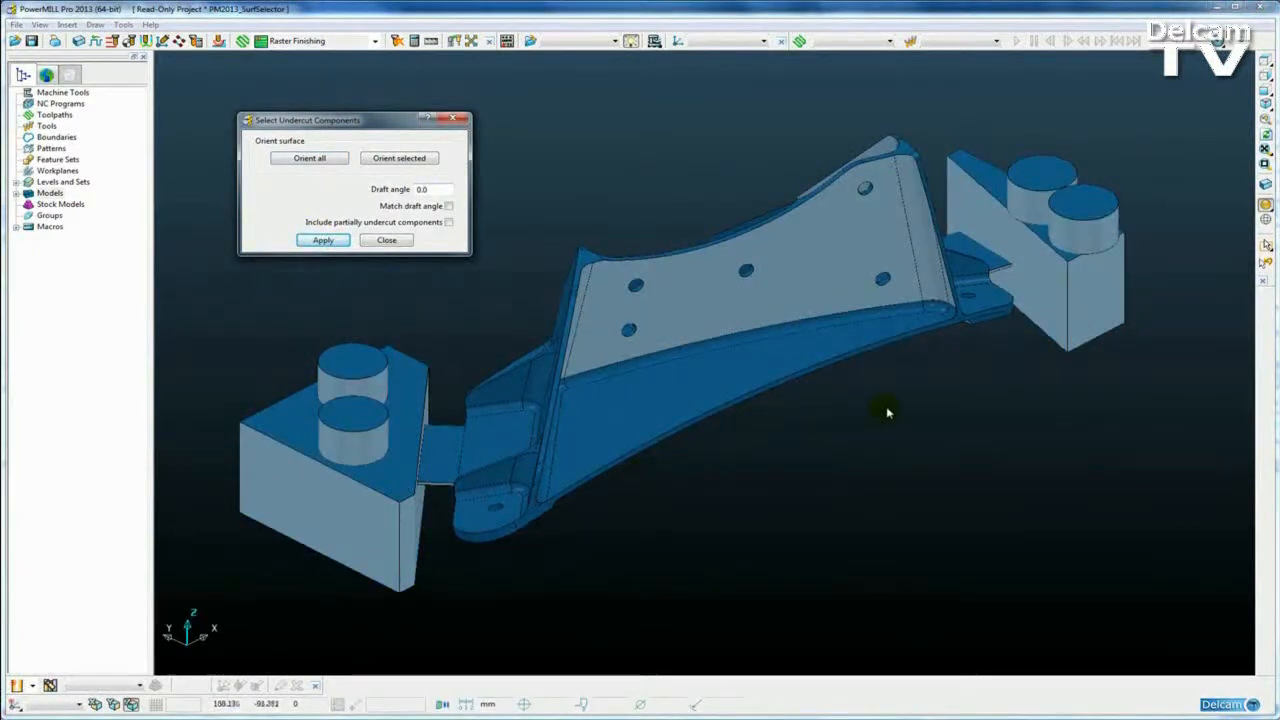
mouse_move(894, 429)
middle_mouse_down()
mouse_move(880, 409)
mouse_move(888, 430)
middle_mouse_up()
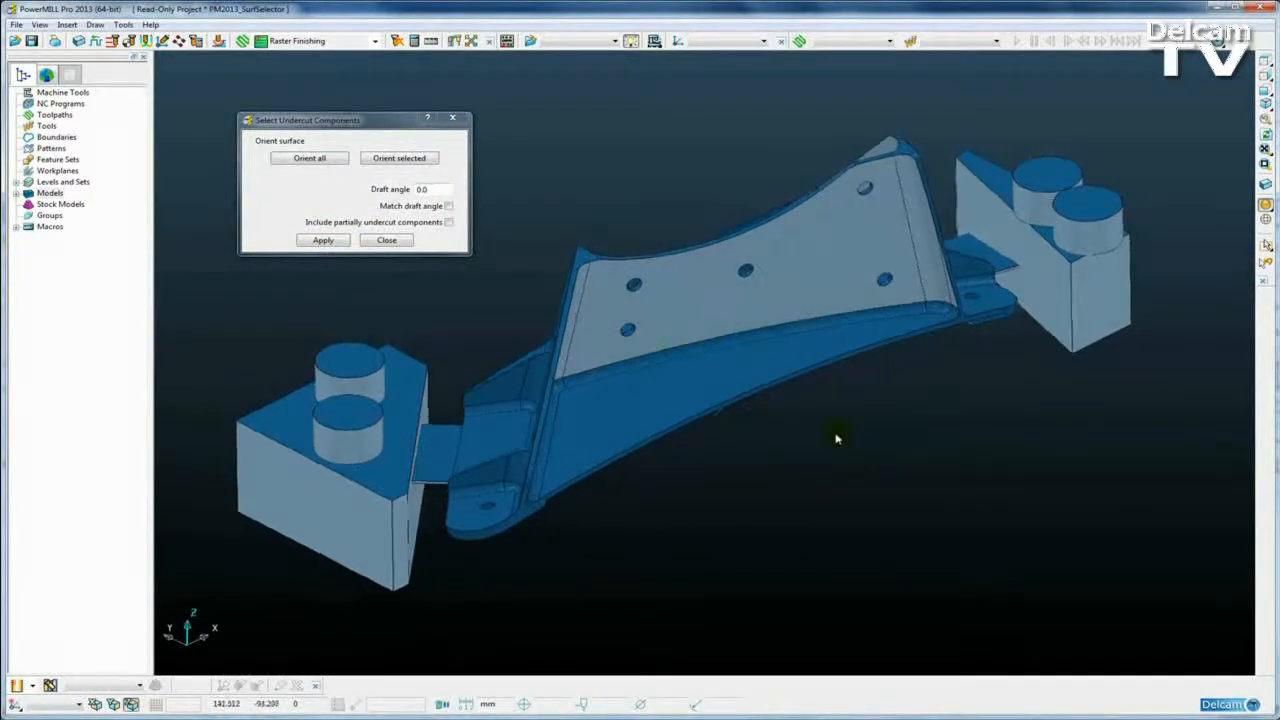
mouse_move(824, 495)
middle_mouse_down()
mouse_move(840, 443)
mouse_move(840, 497)
mouse_move(826, 484)
middle_mouse_up()
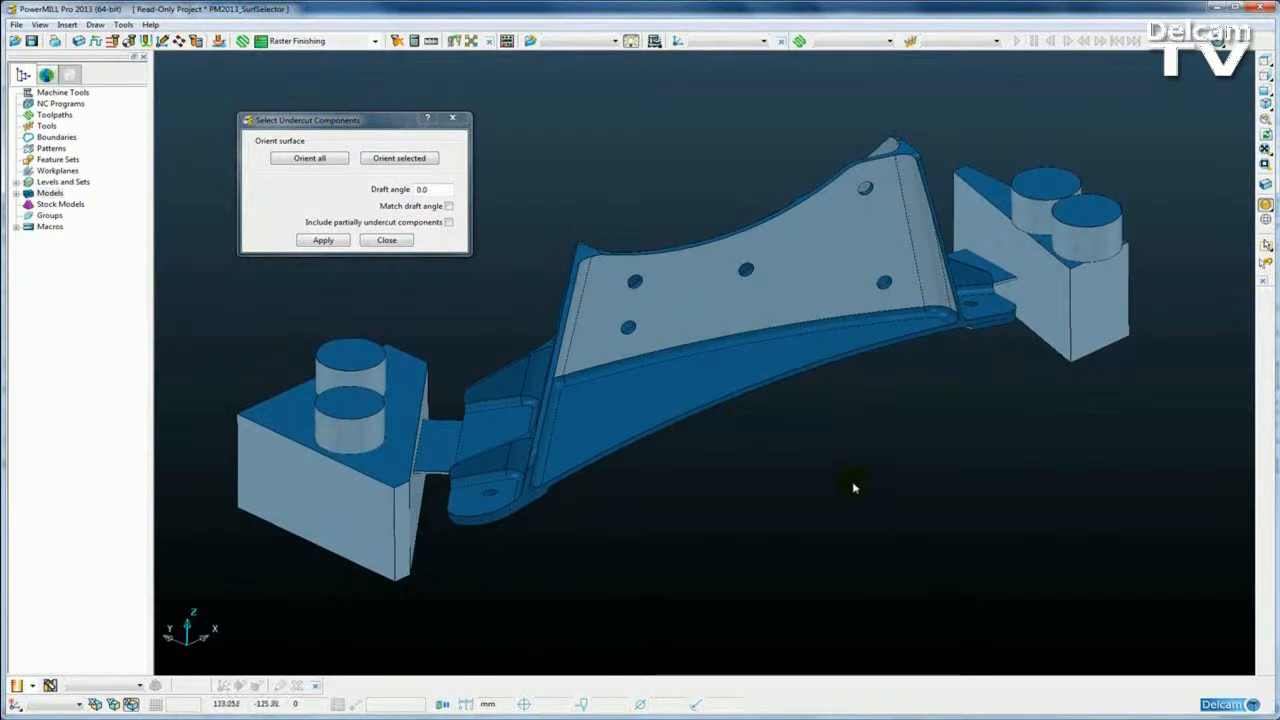
middle_click_drag(948, 421, 945, 424)
middle_click_drag(857, 421, 836, 419)
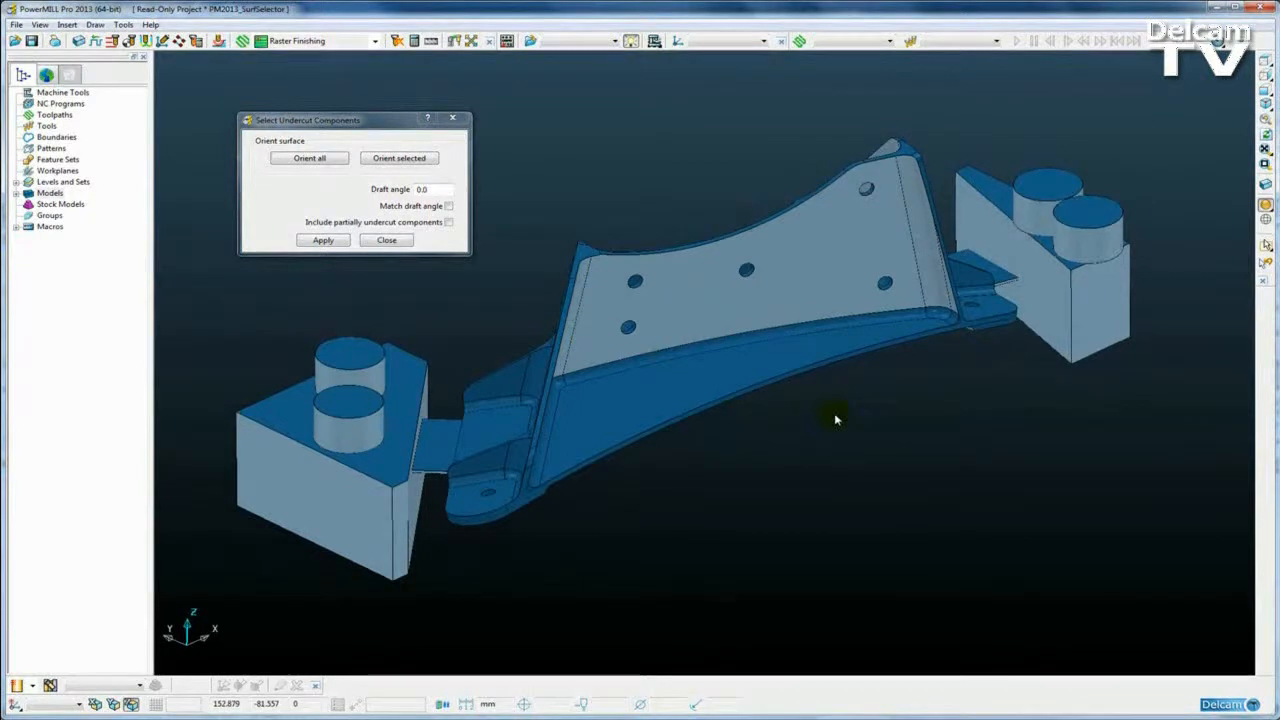
key("ctrl+k")
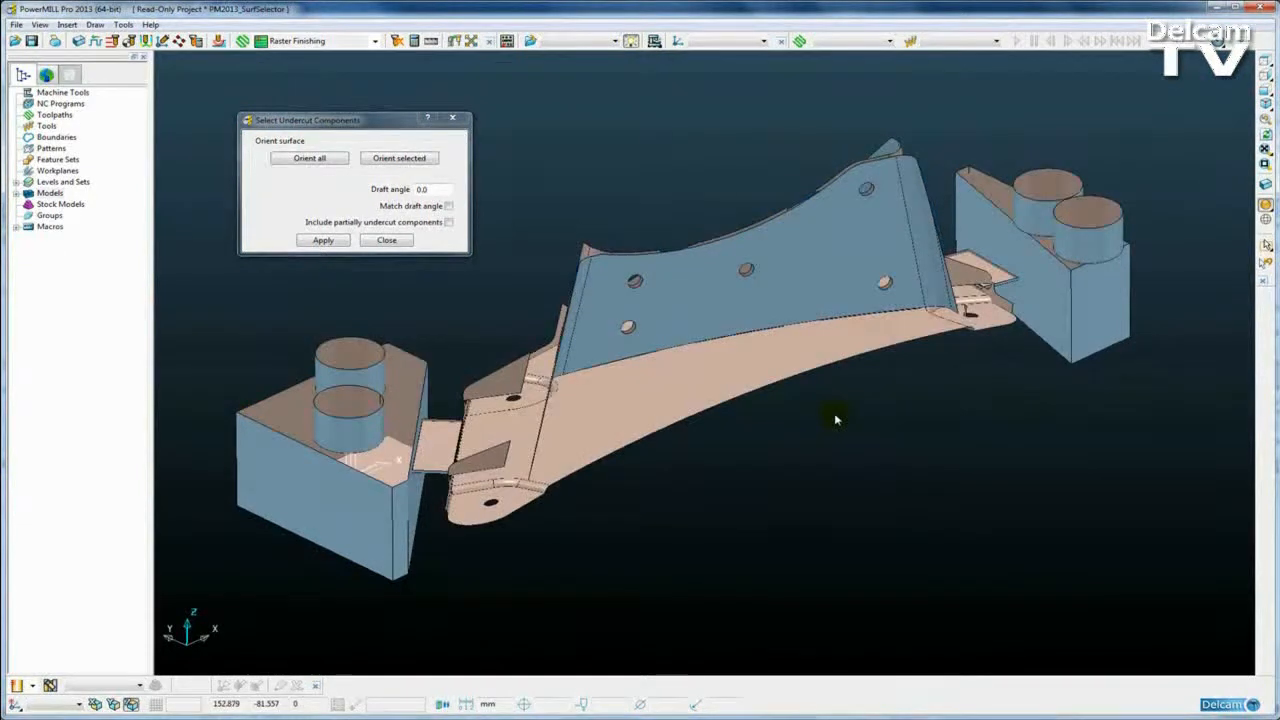
middle_click_drag(762, 232, 757, 363)
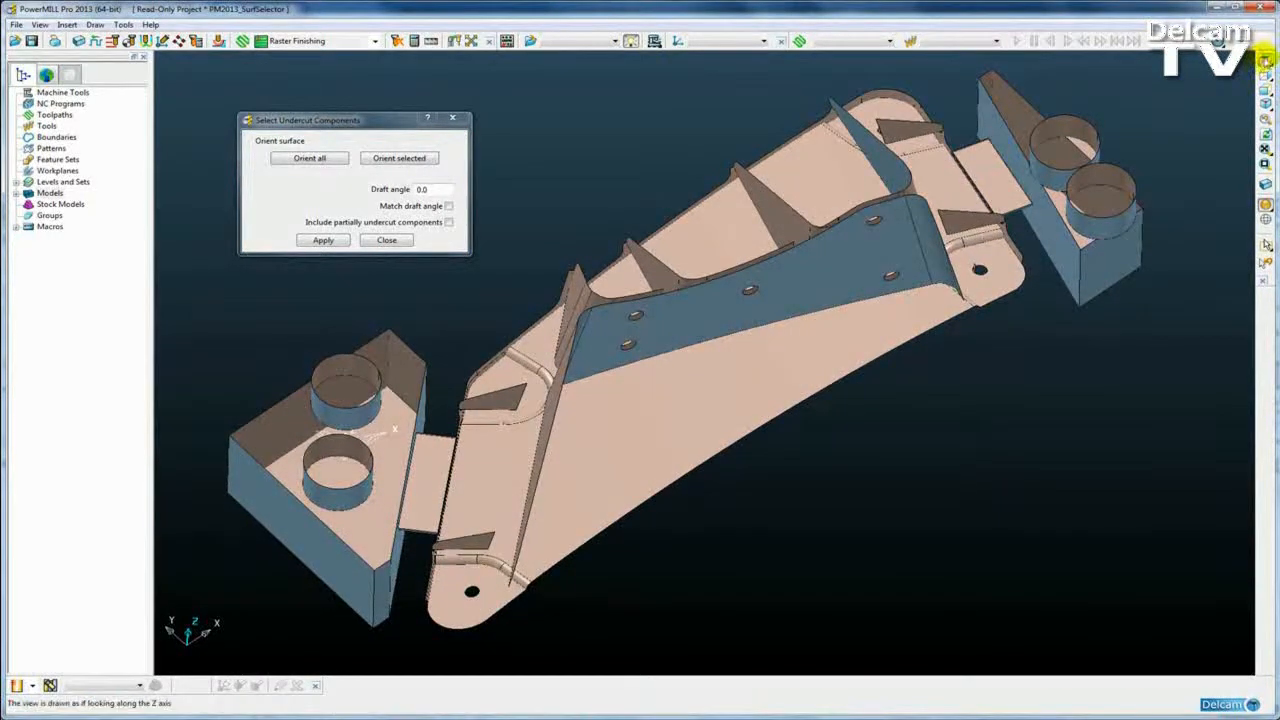
Step: Check the part from the top view, then return to ISO view and reselect all surfaces
left_click(1265, 58)
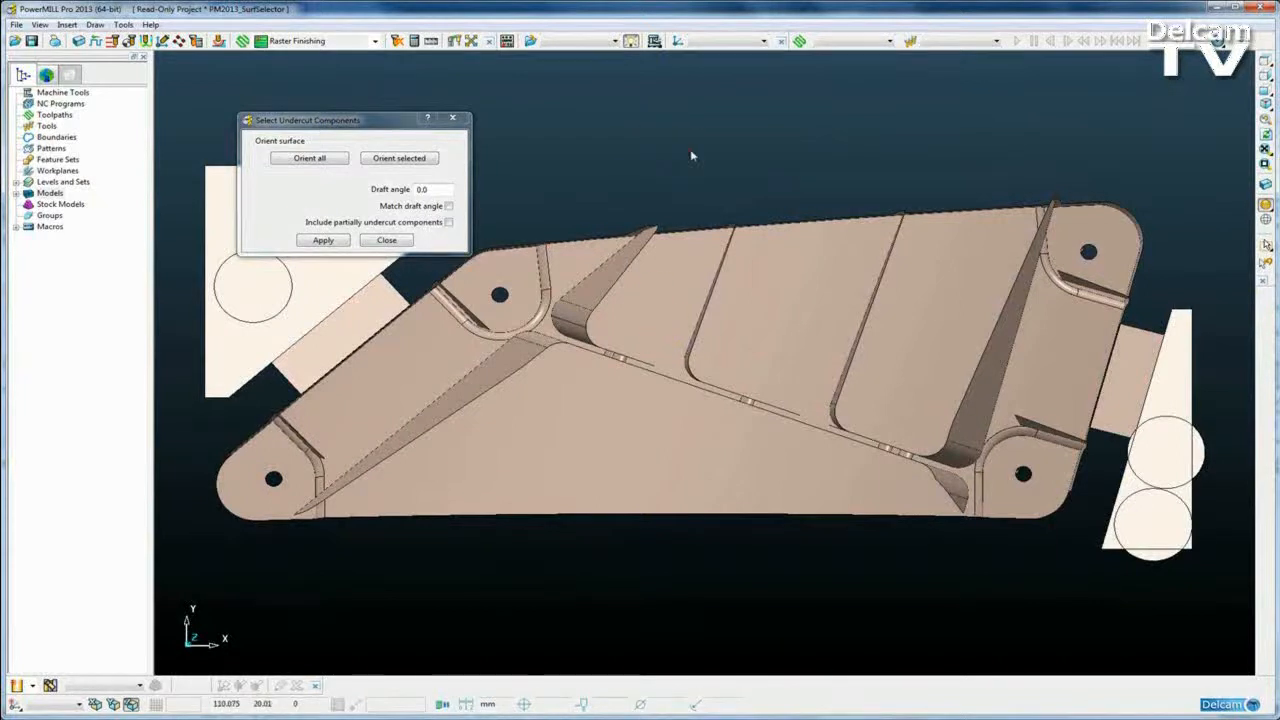
left_click(698, 340)
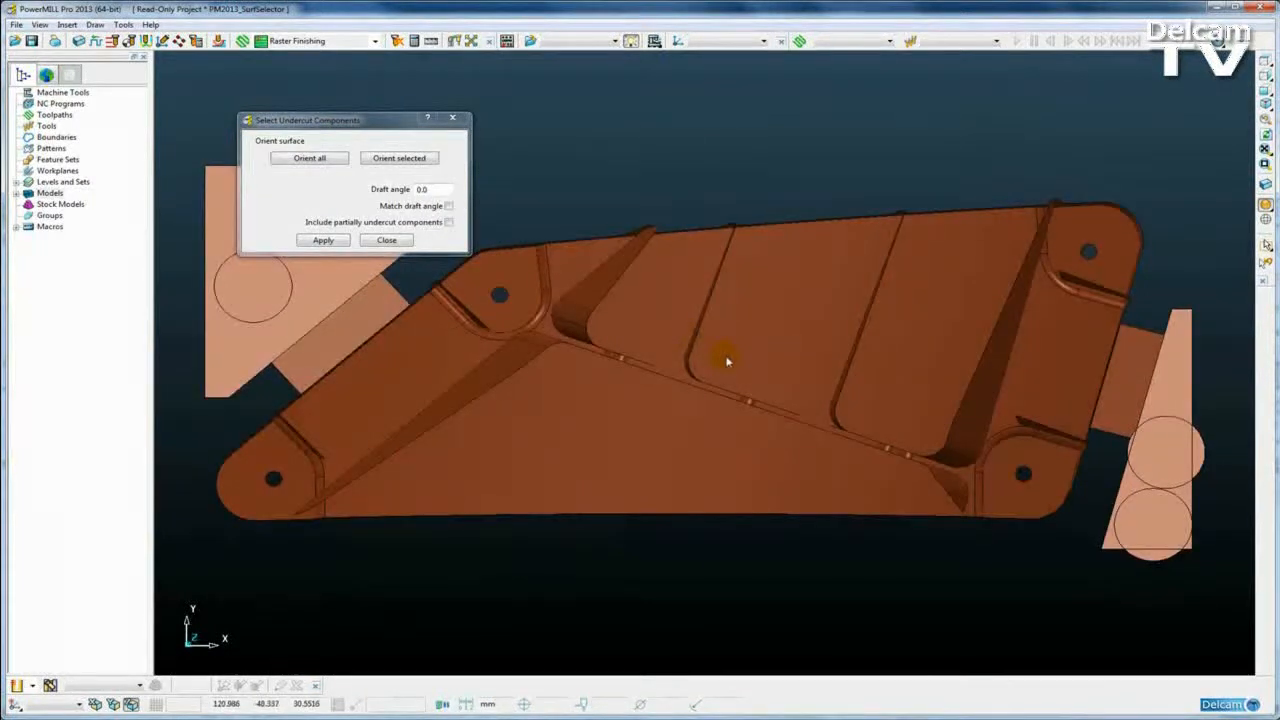
middle_click_drag(722, 366, 733, 397)
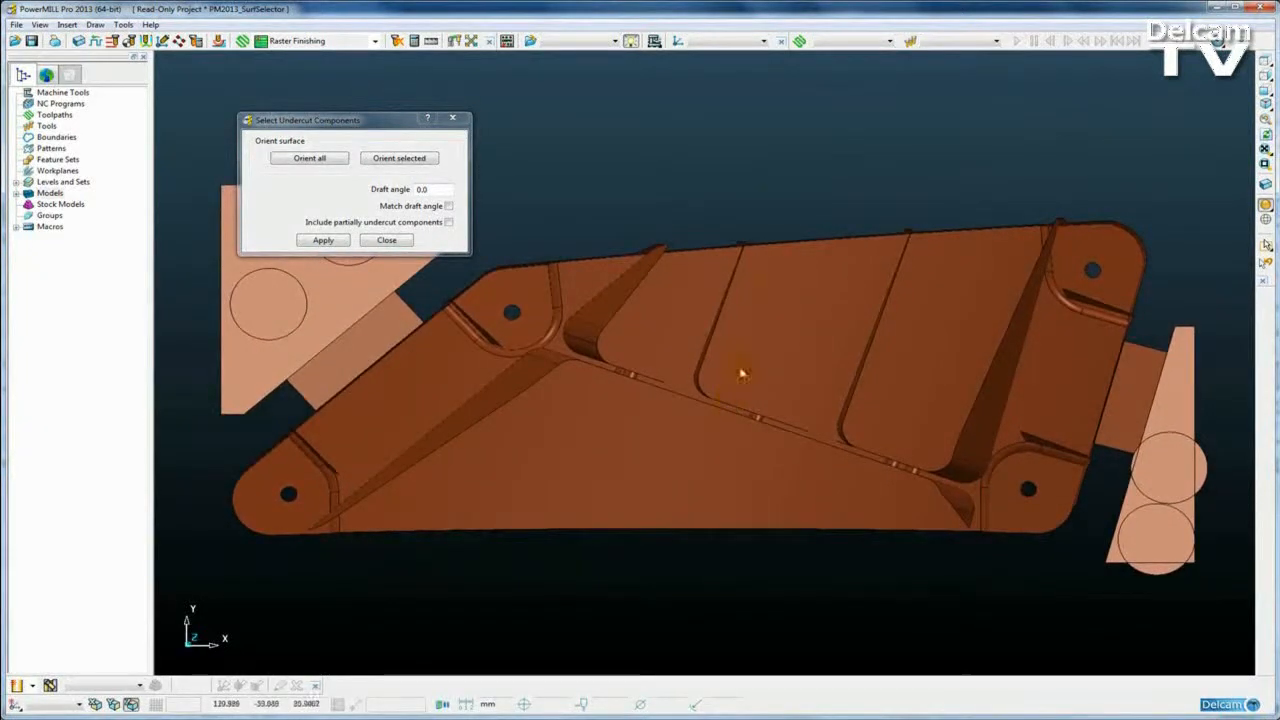
left_click(773, 200)
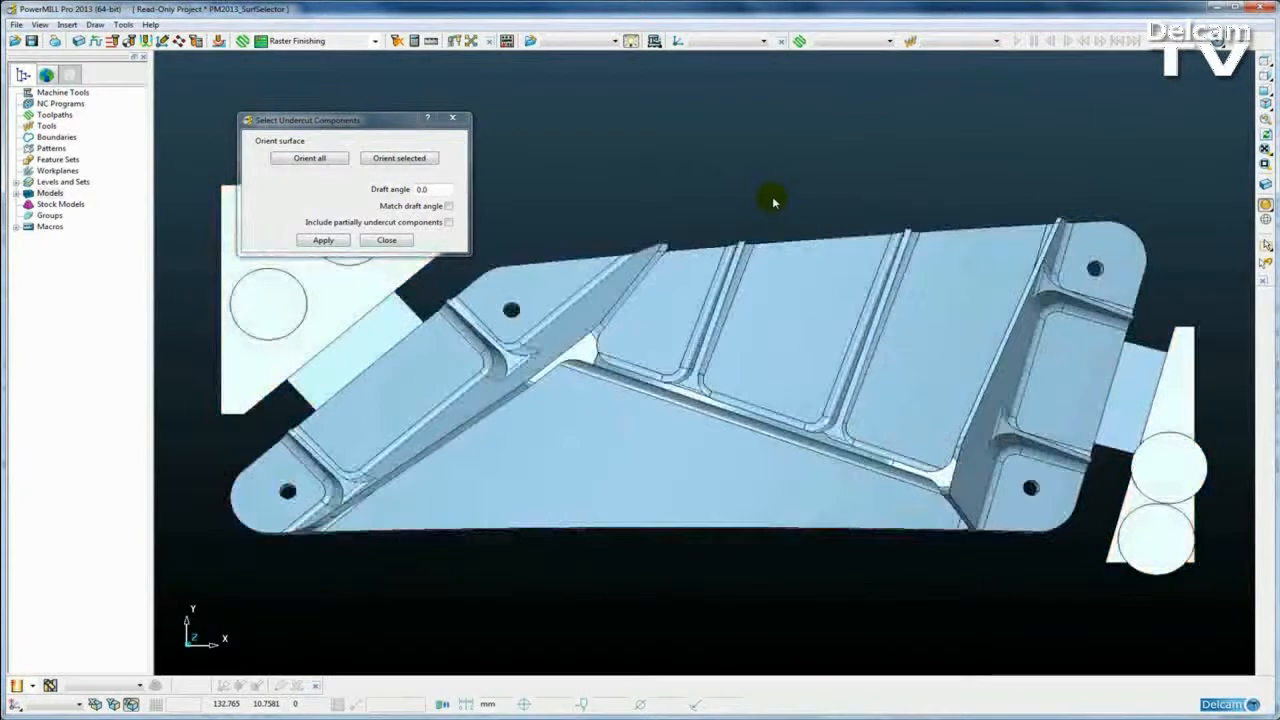
key("ctrl+1")
left_click(711, 247)
middle_click_drag(717, 433, 718, 382, "shift")
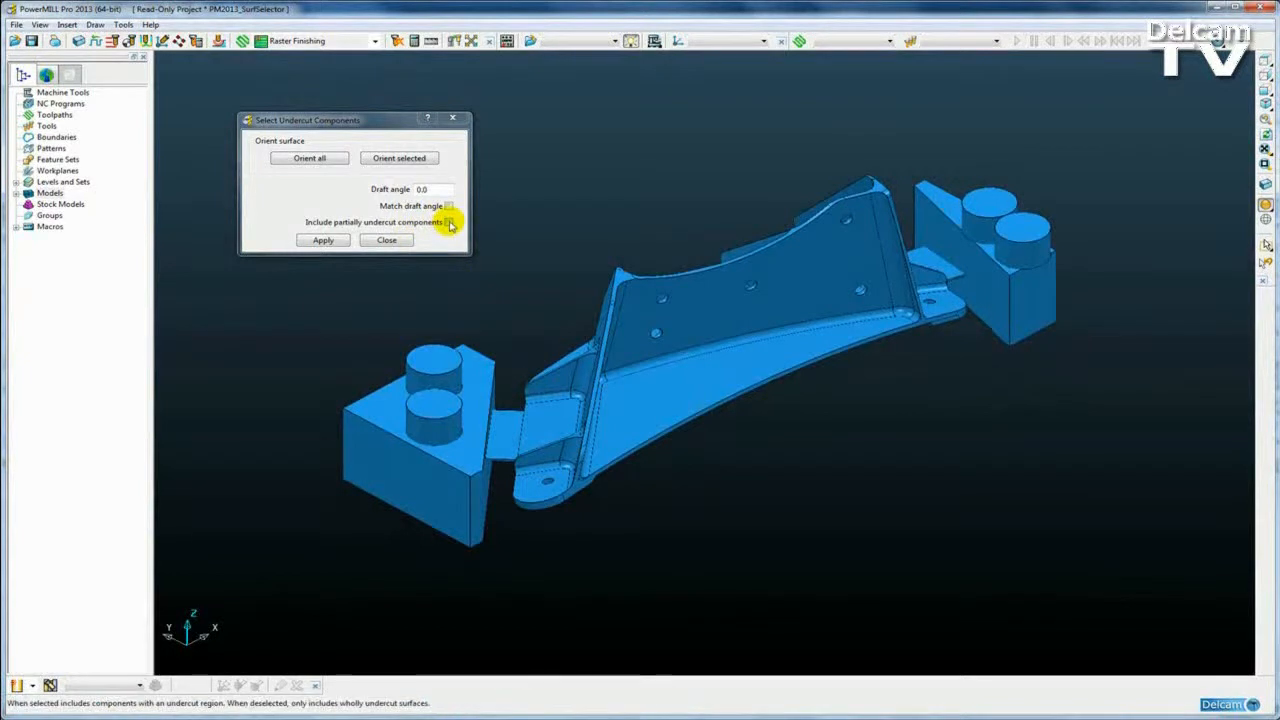
Step: Select the small corner fillet surface and hide every other surface
middle_click_drag(623, 424, 724, 390, "shift")
scroll(691, 389, "up", 4)
scroll(705, 403, "up", 3)
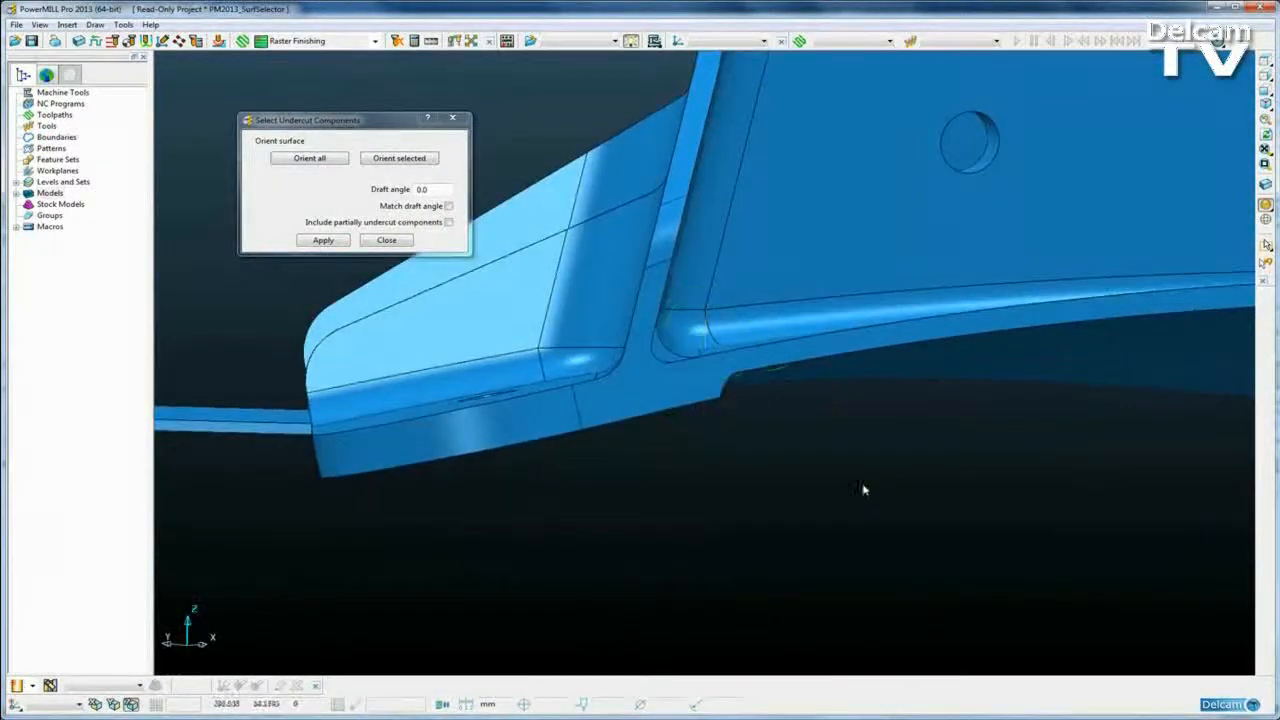
scroll(819, 416, "up", 3)
left_click(661, 341)
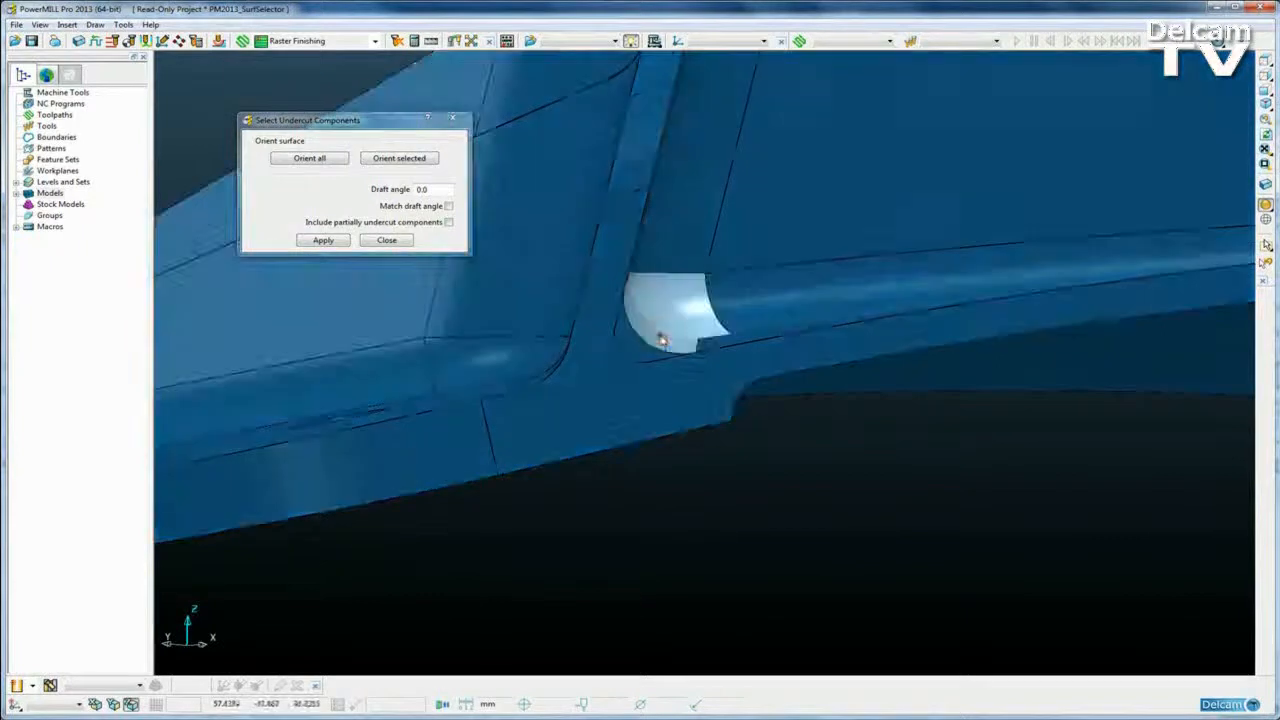
middle_click_drag(723, 314, 646, 207)
scroll(646, 207, "down", 2)
middle_click_drag(850, 338, 651, 329)
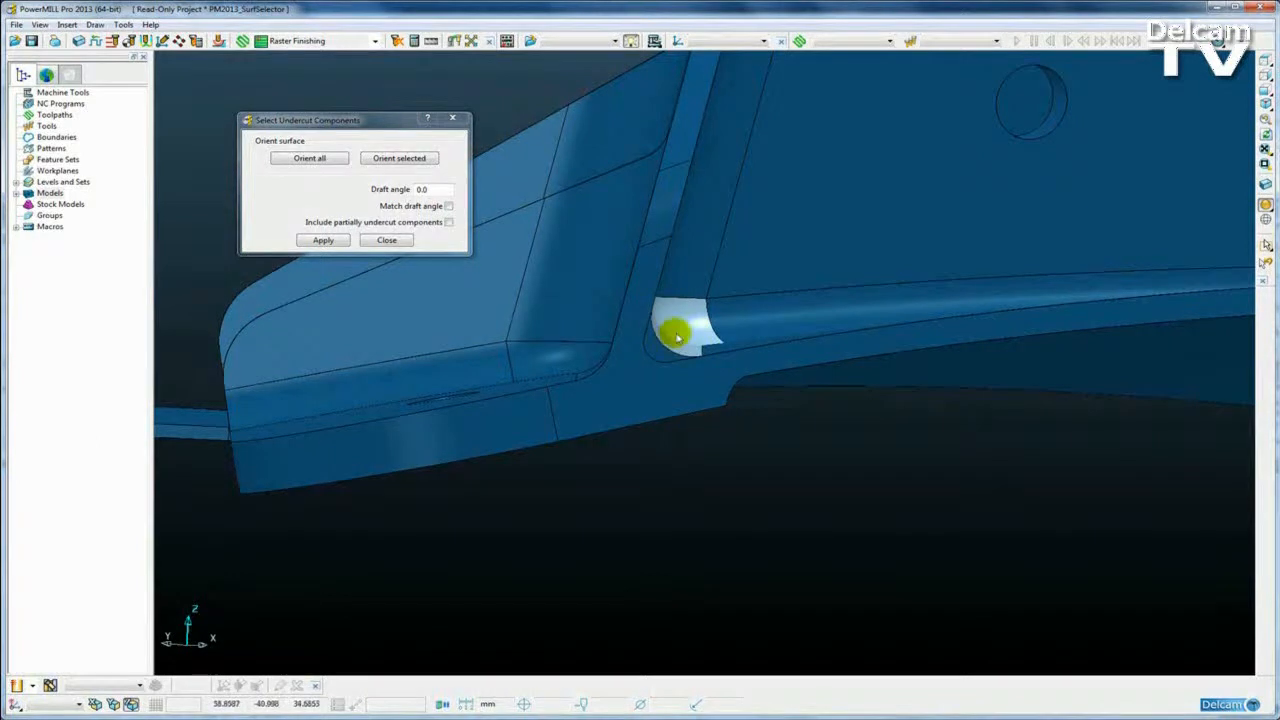
key("ctrl+k")
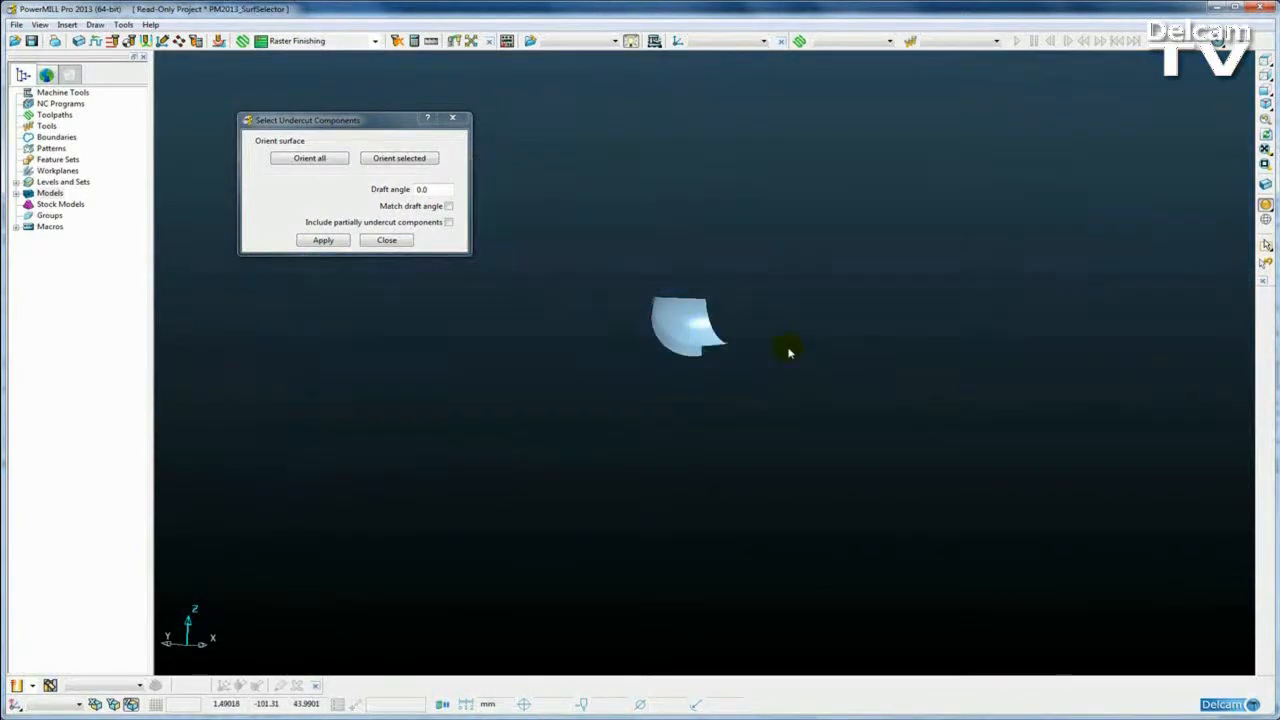
Step: Inspect the isolated fillet from the top view, zoomed and panned to its lower end
left_click(1265, 55)
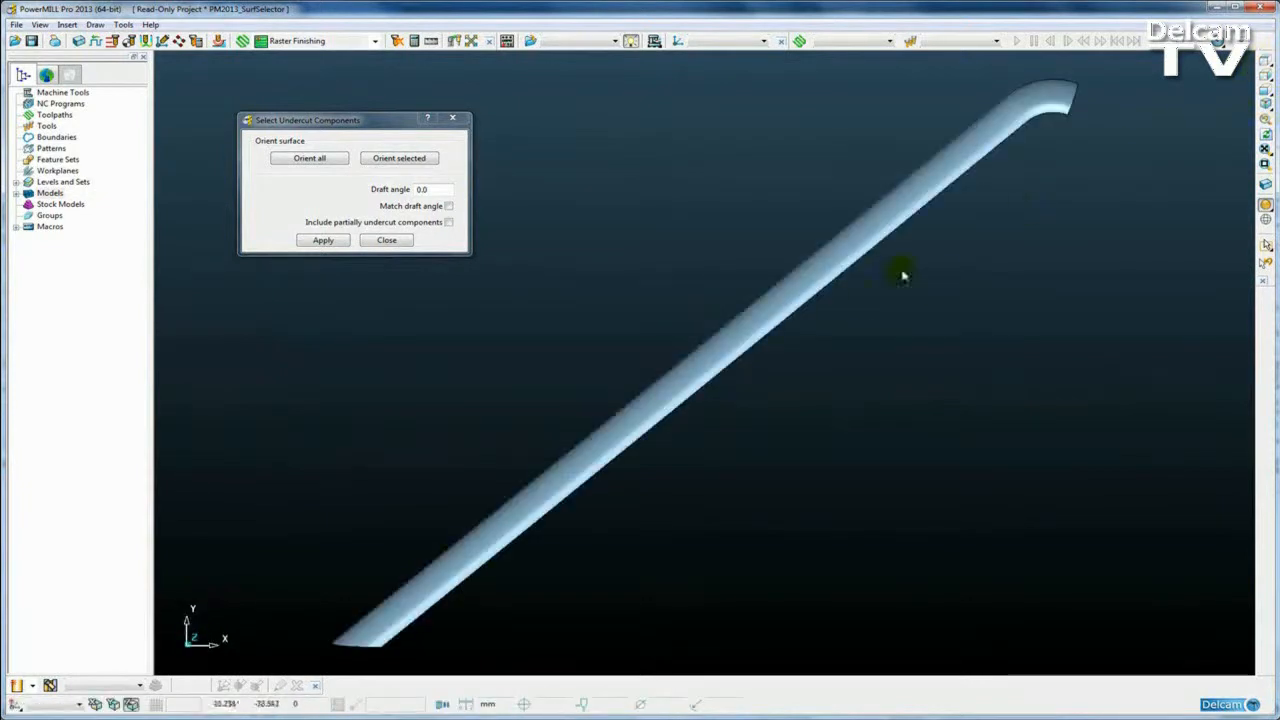
scroll(674, 451, "up", 5)
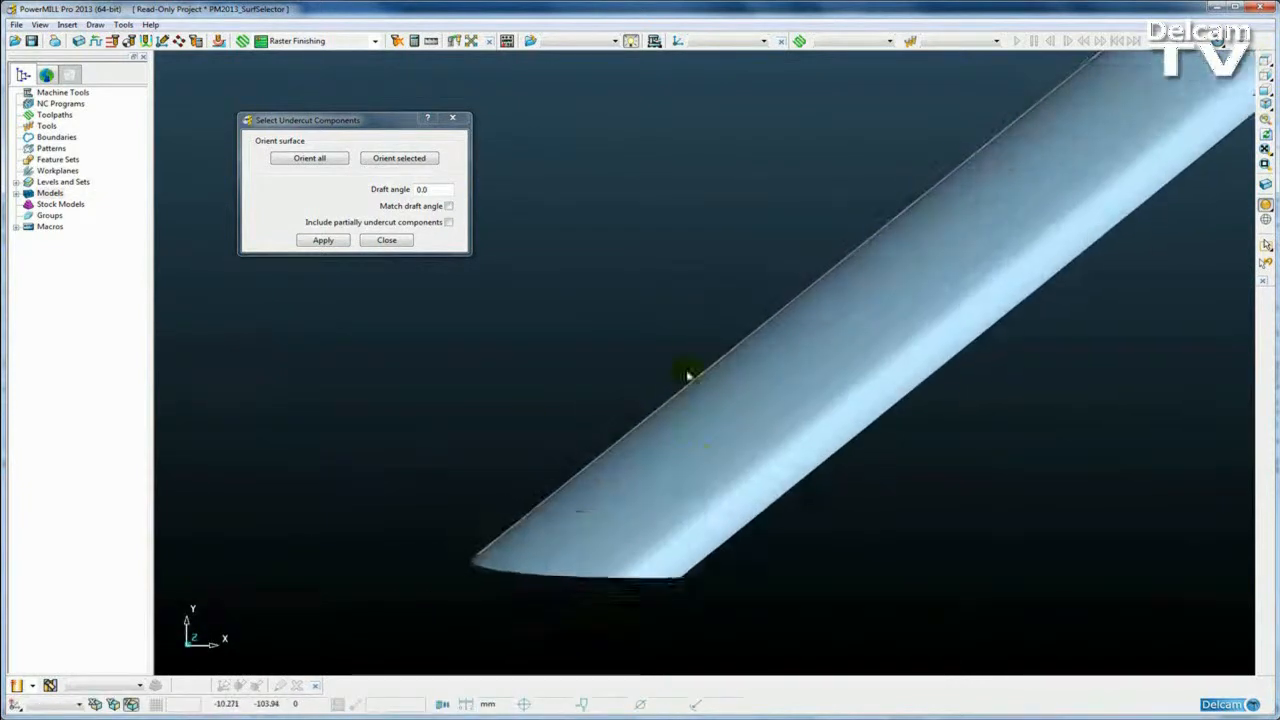
middle_click_drag(670, 475, 736, 413, "shift")
scroll(664, 463, "up", 6)
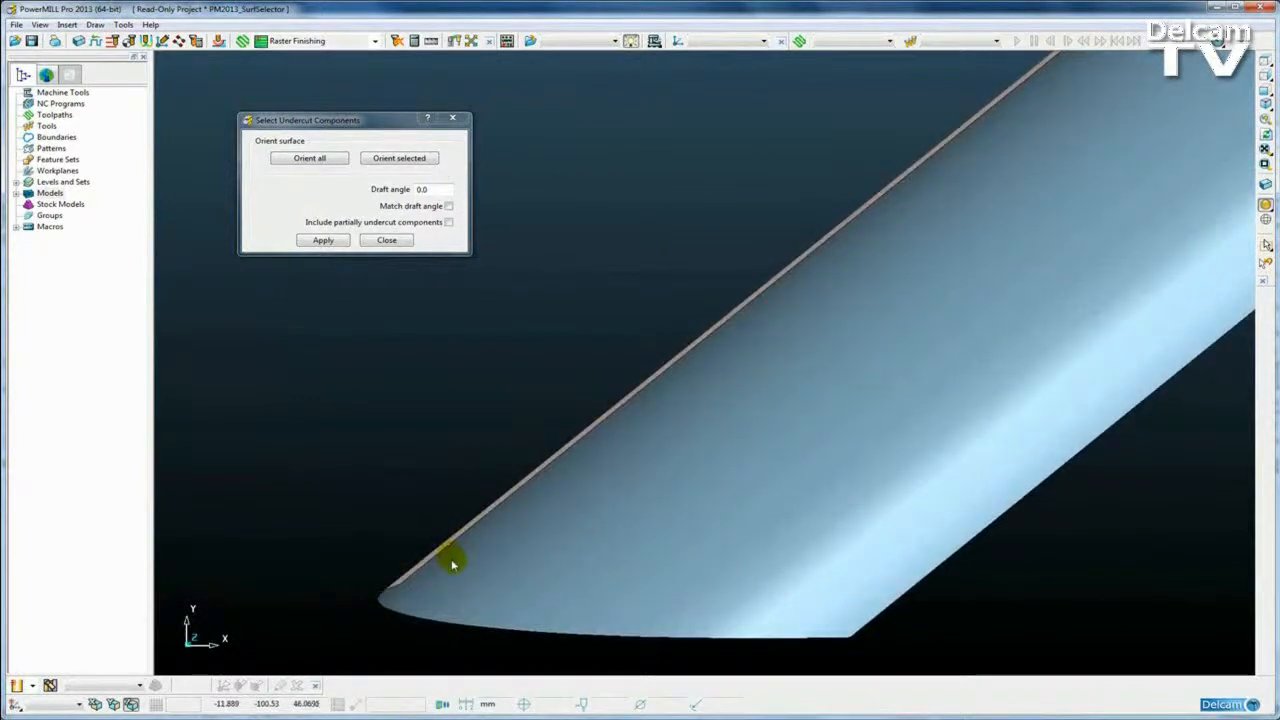
middle_click_drag(455, 572, 747, 431, "shift")
scroll(747, 430, "up", 1)
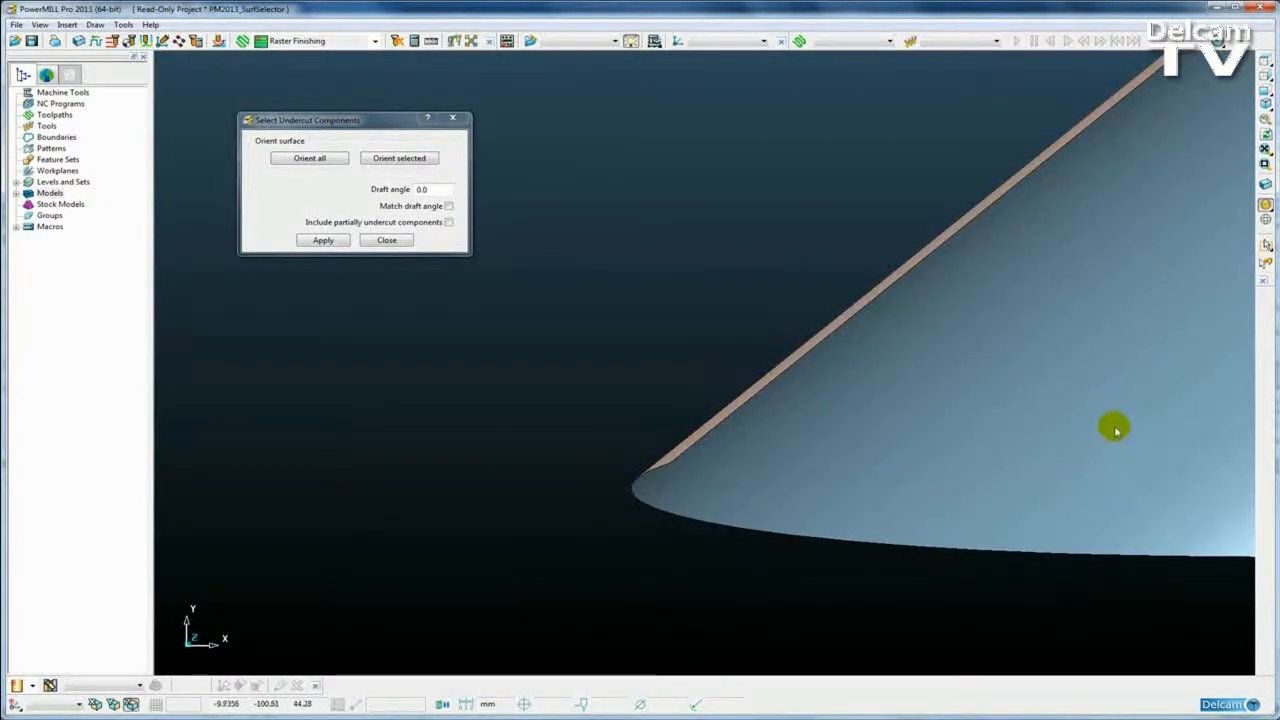
scroll(1114, 433, "down", 3)
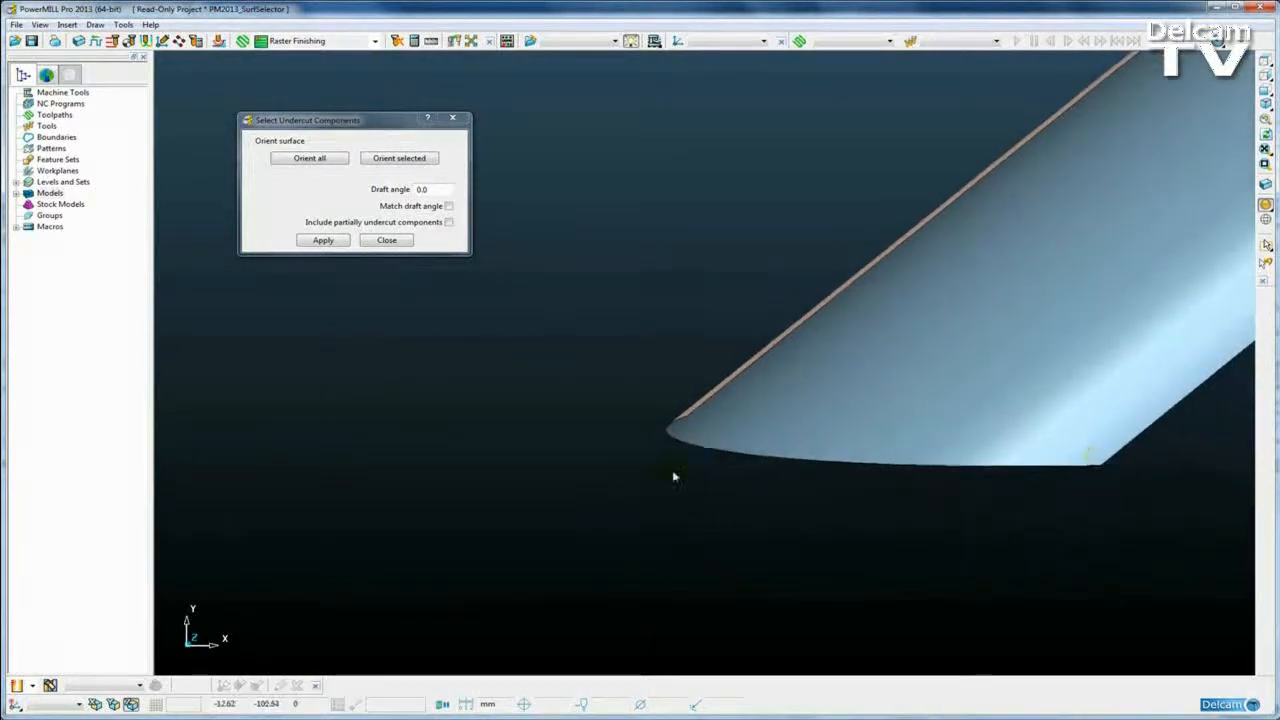
scroll(676, 474, "up", 2)
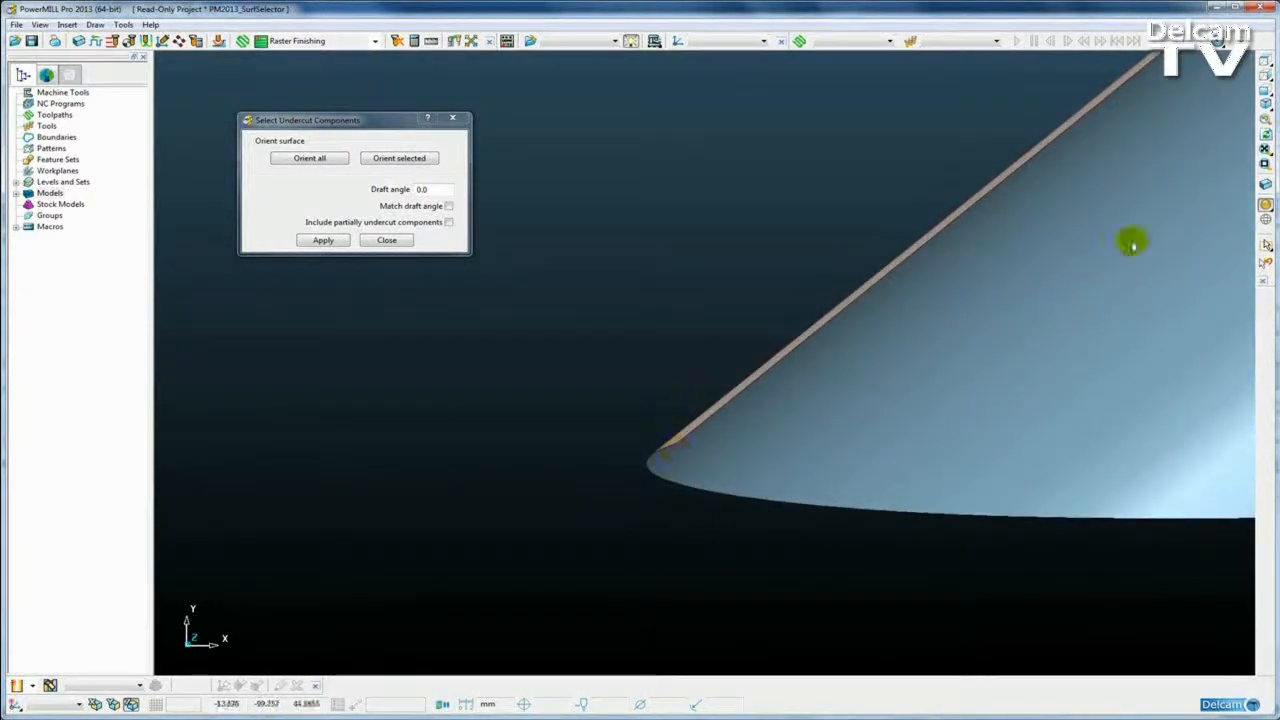
Step: Change the shaded display and orbit to an oblique view of the whole bracket
left_click(1265, 218)
scroll(894, 349, "down", 3)
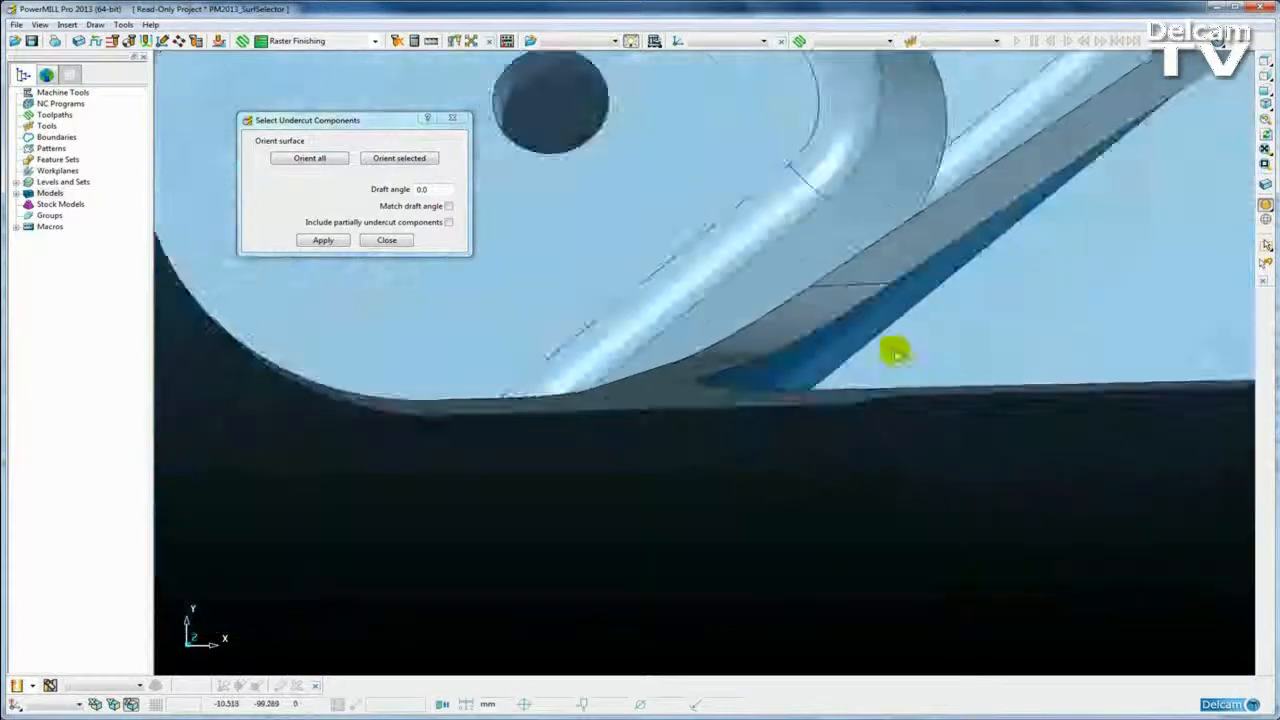
mouse_move(883, 401)
middle_mouse_down()
mouse_move(894, 431)
mouse_move(677, 249)
mouse_move(769, 583)
mouse_move(790, 538)
mouse_move(691, 423)
mouse_move(706, 434)
mouse_move(700, 357)
mouse_move(720, 305)
mouse_move(420, 277)
middle_mouse_up()
Step: Include partially undercut components, apply at 0.0° draft, and inspect the grey faces from the top
left_click(449, 222)
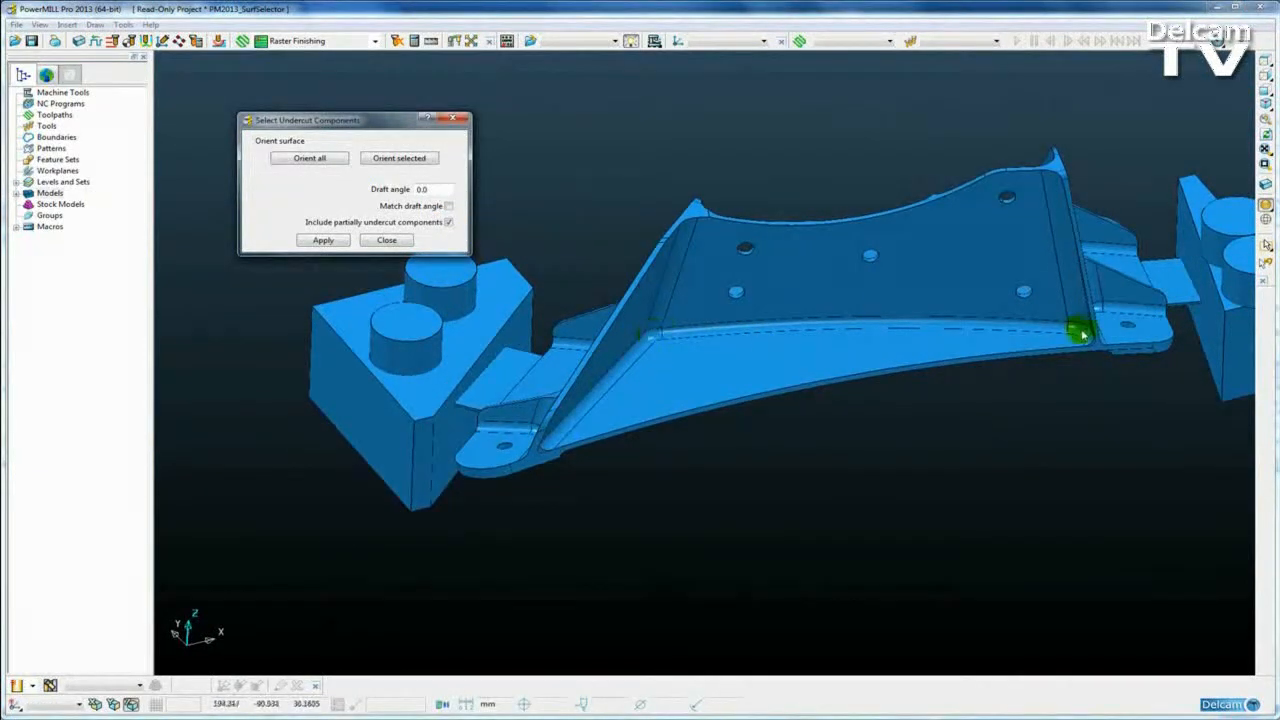
left_click(323, 240)
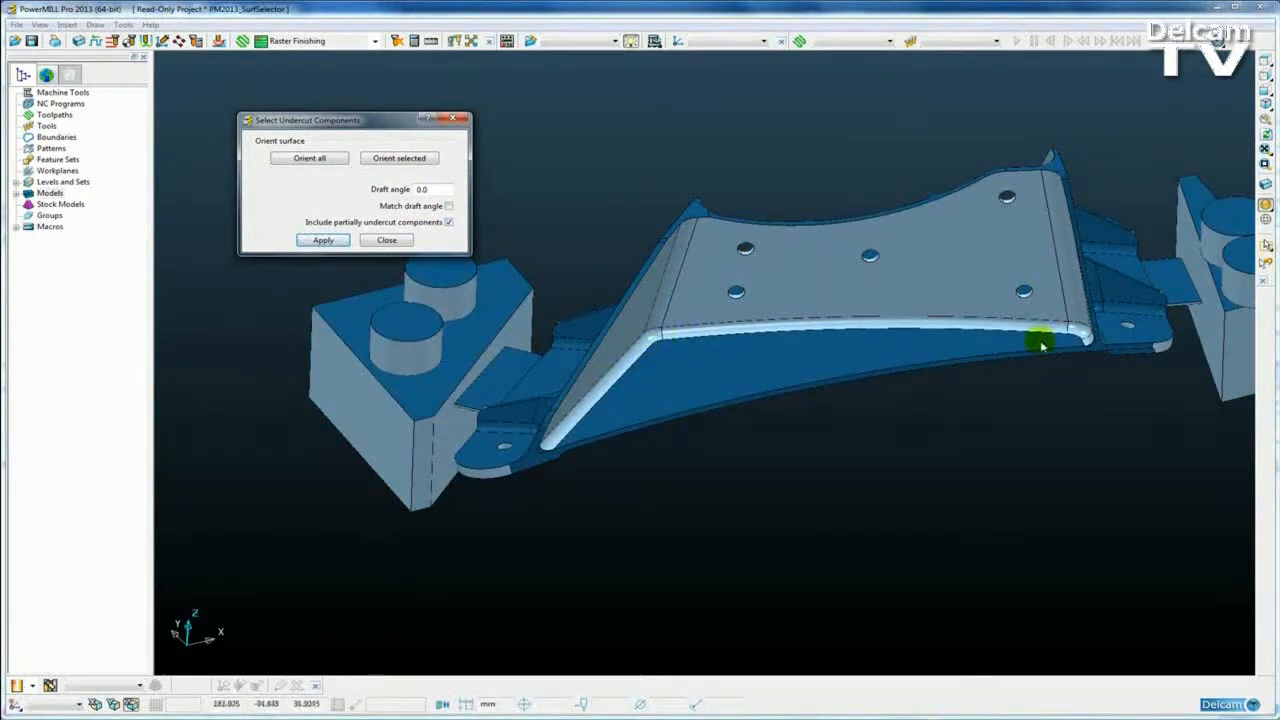
scroll(795, 390, "up", 5)
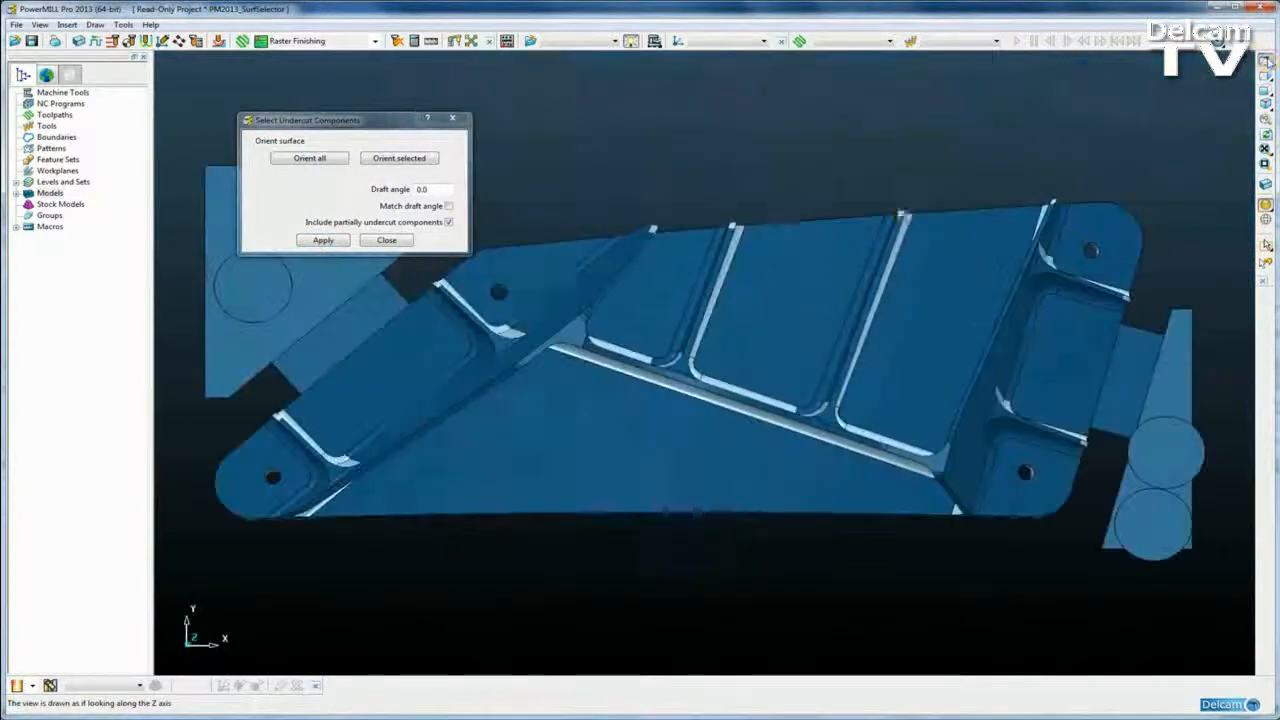
left_click(1265, 62)
scroll(734, 351, "up", 4)
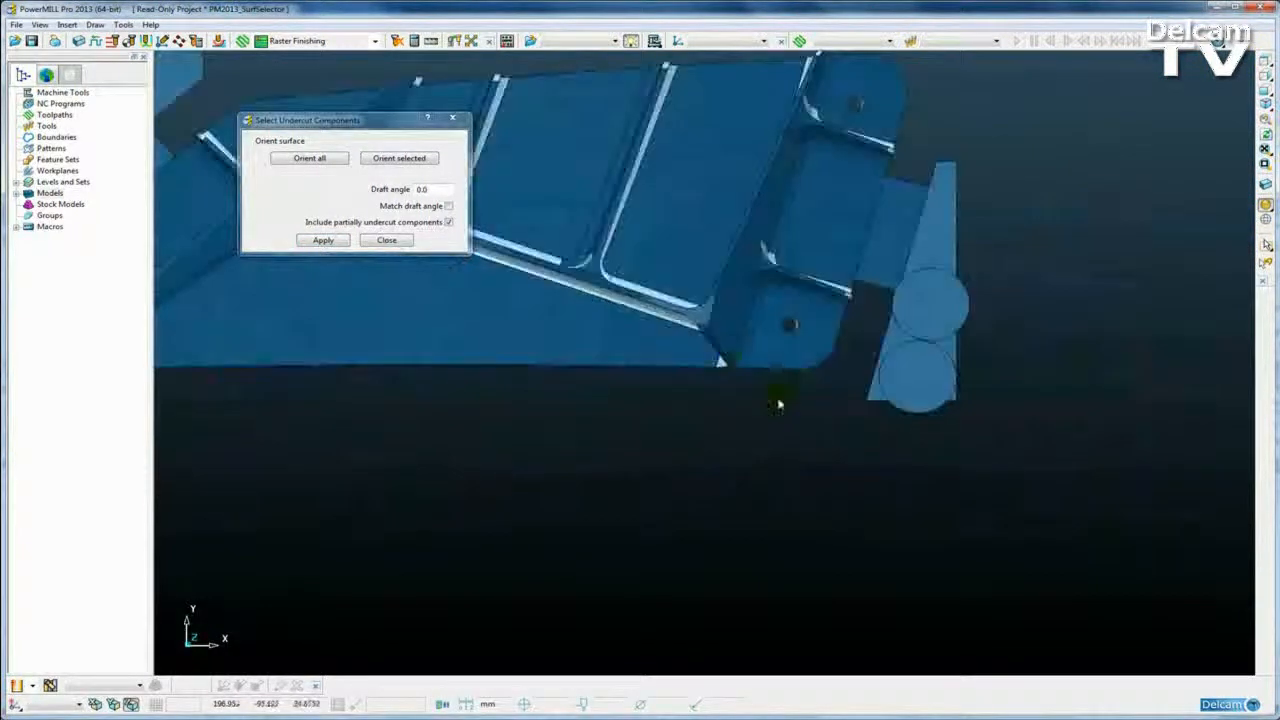
scroll(831, 327, "up", 1)
middle_click_drag(1034, 385, 358, 376, "shift")
scroll(711, 390, "up", 4)
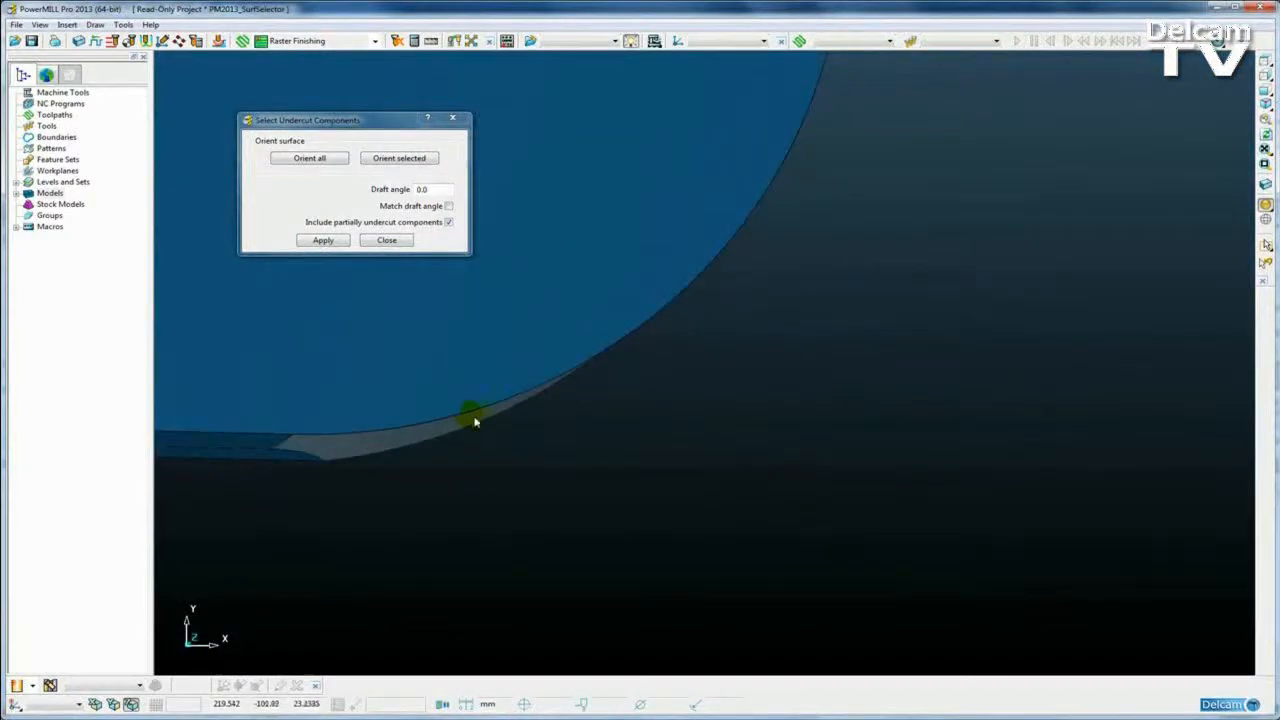
middle_click_drag(466, 420, 774, 411, "shift")
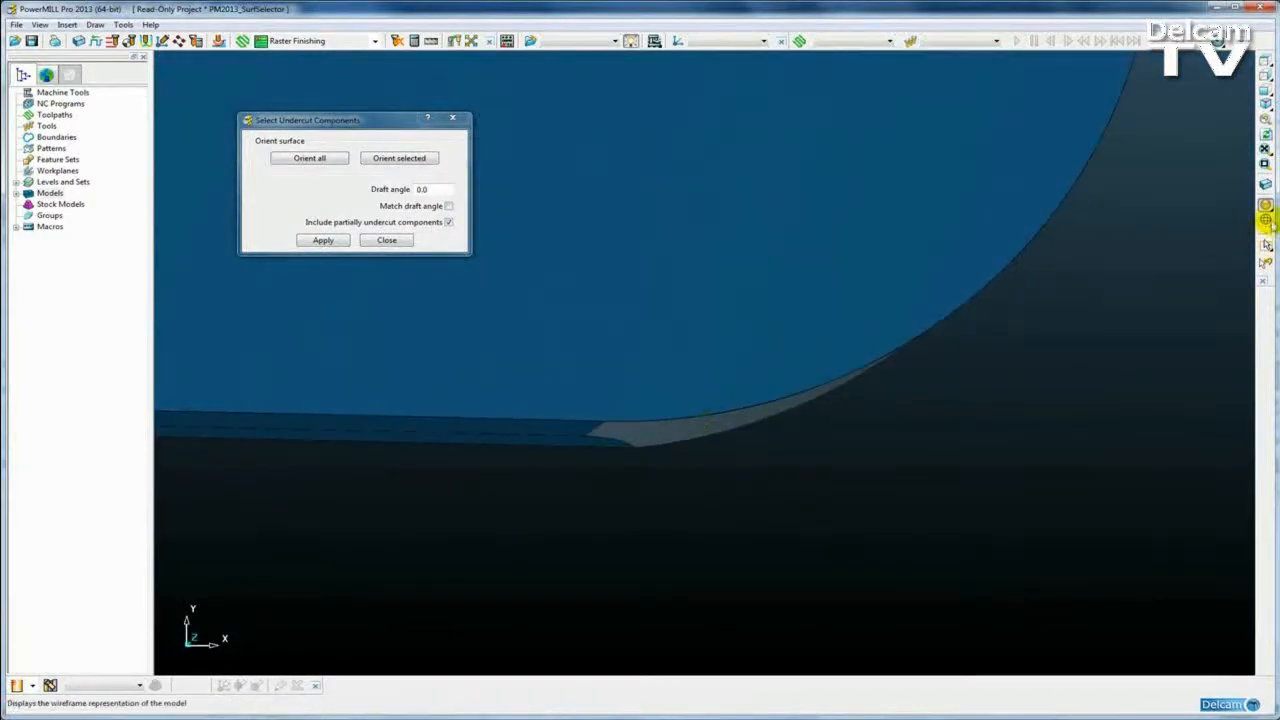
Step: Check the grey faces along the curved edge in wireframe, then return to an oblique view
left_click(1267, 220)
middle_click_drag(987, 243, 873, 386, "shift")
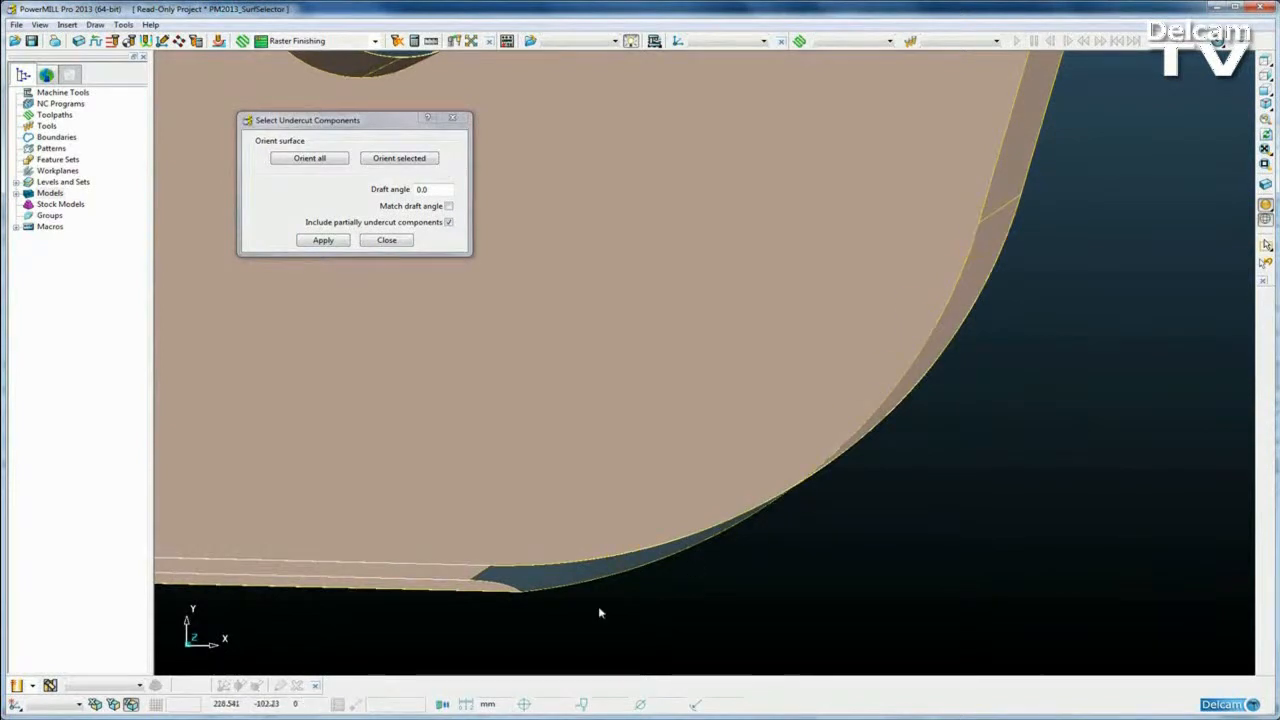
left_click(1266, 220)
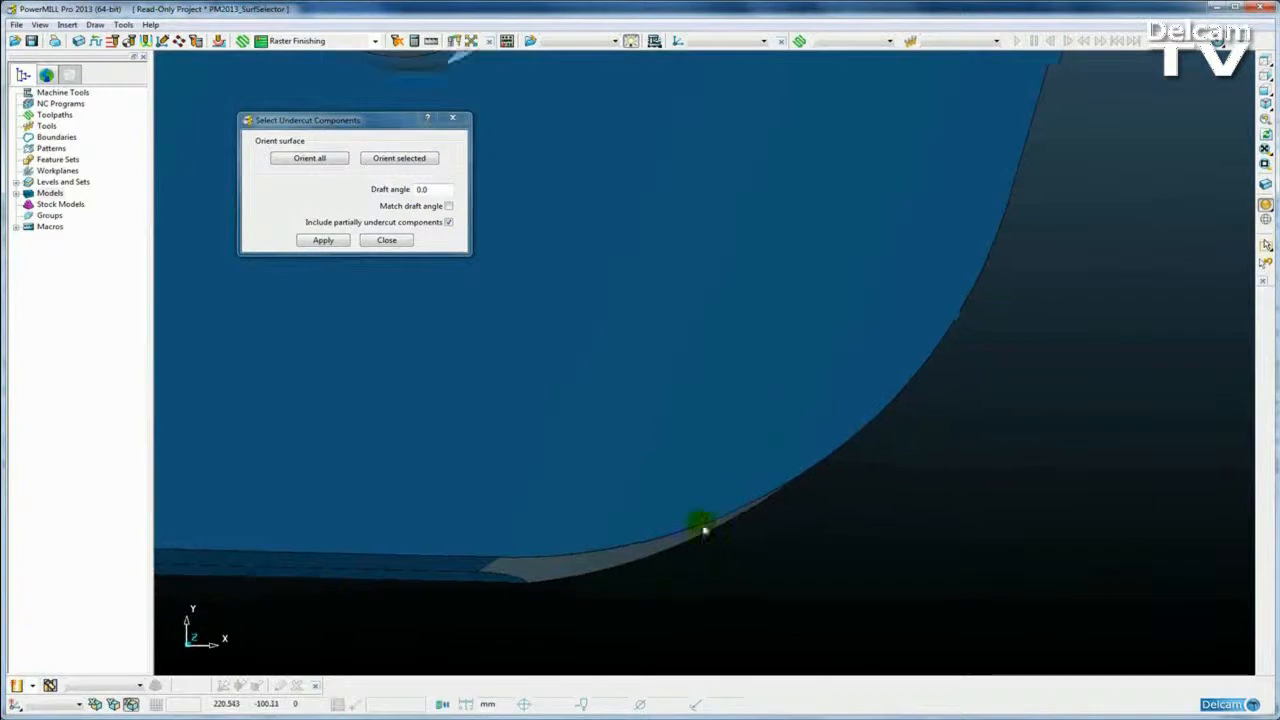
scroll(707, 517, "down", 5)
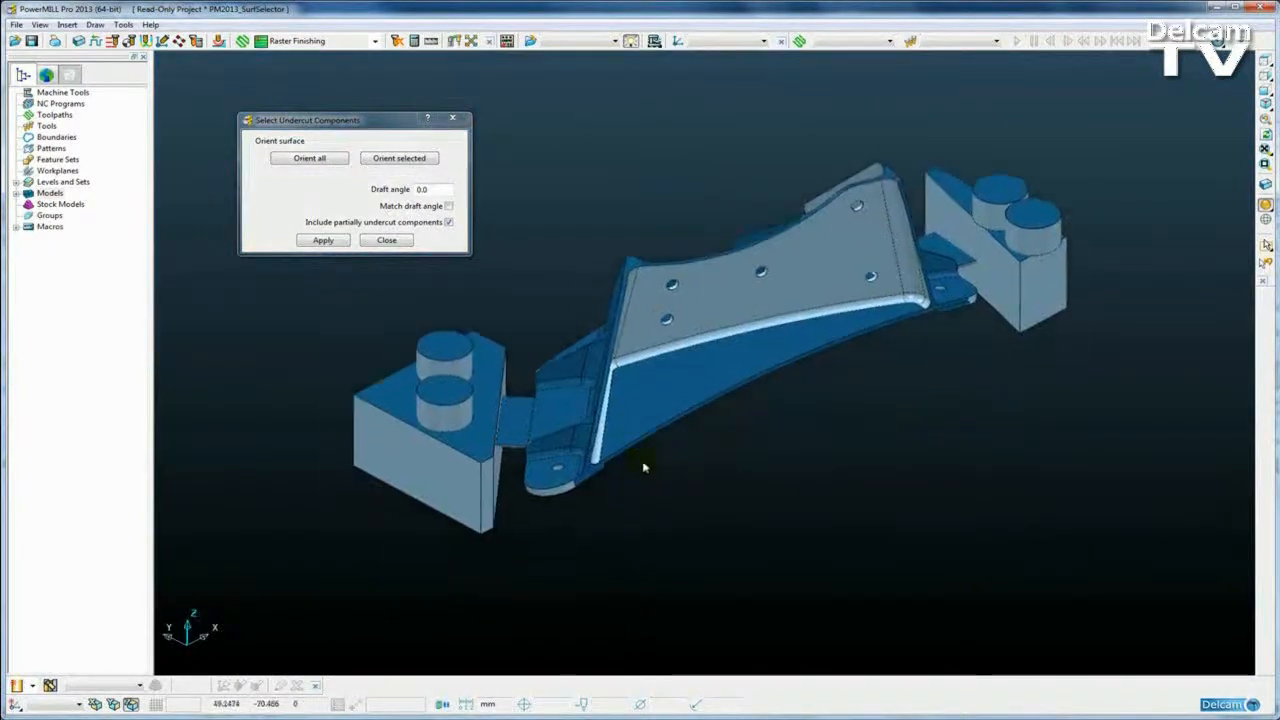
scroll(643, 441, "up", 5)
middle_click_drag(643, 441, 683, 429)
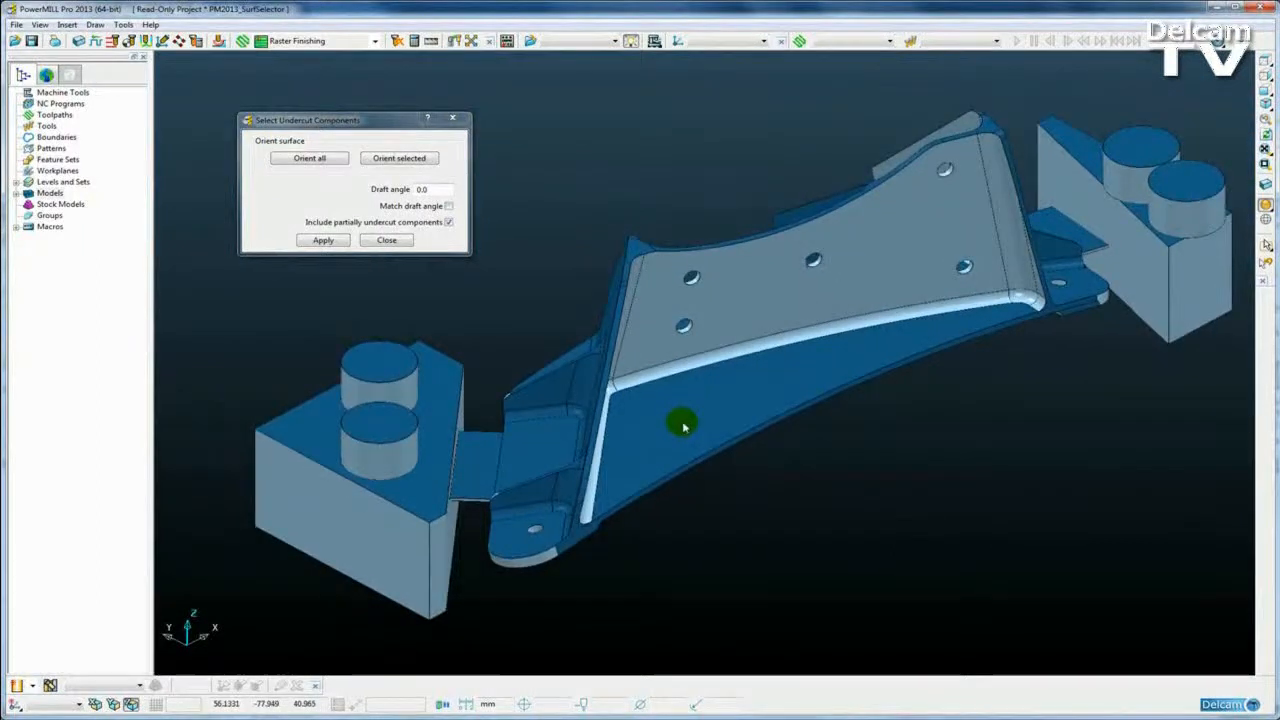
Step: Reselect with Match draft angle on and partial undercuts off, then hide all other surfaces
left_click(449, 207)
left_click(449, 222)
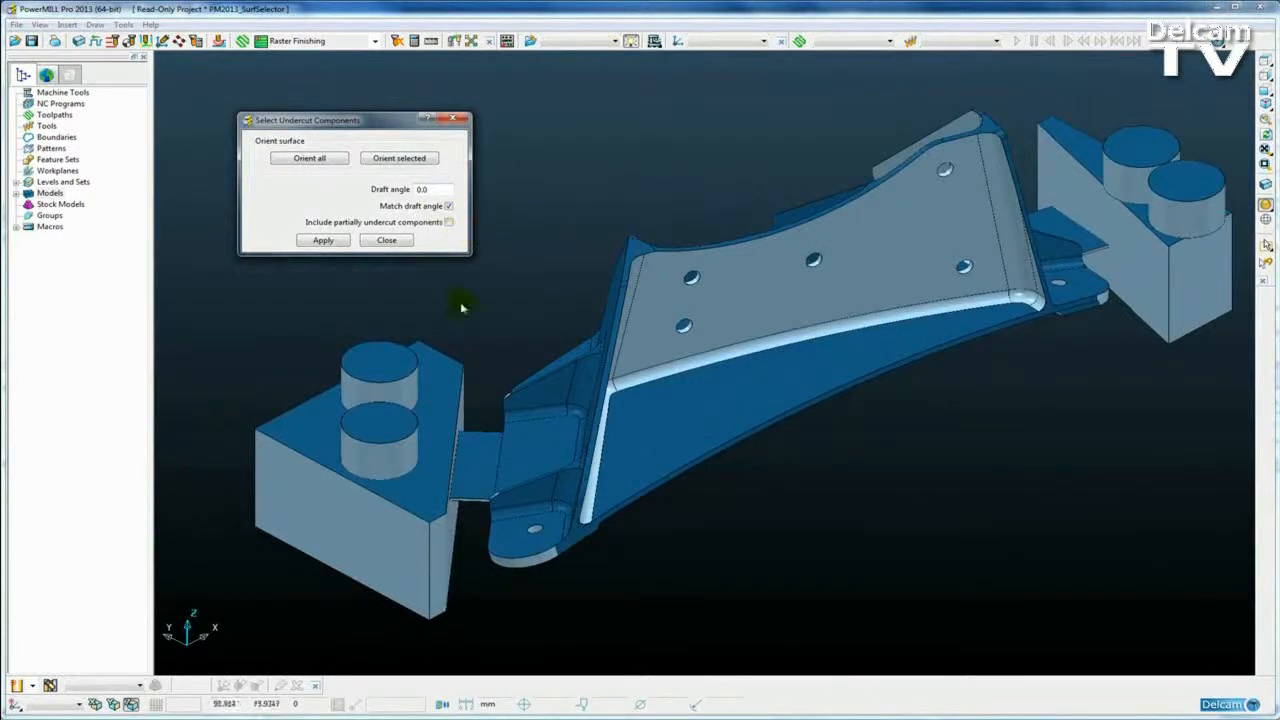
left_click(700, 120)
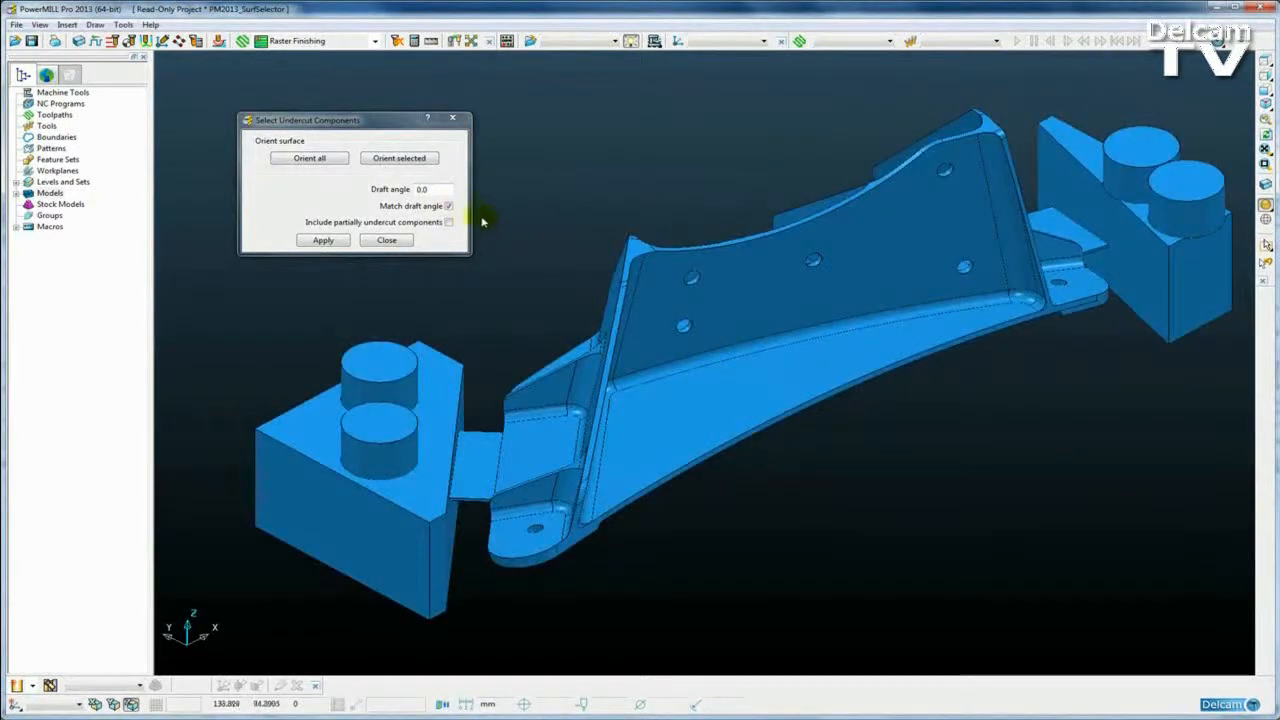
left_click(322, 241)
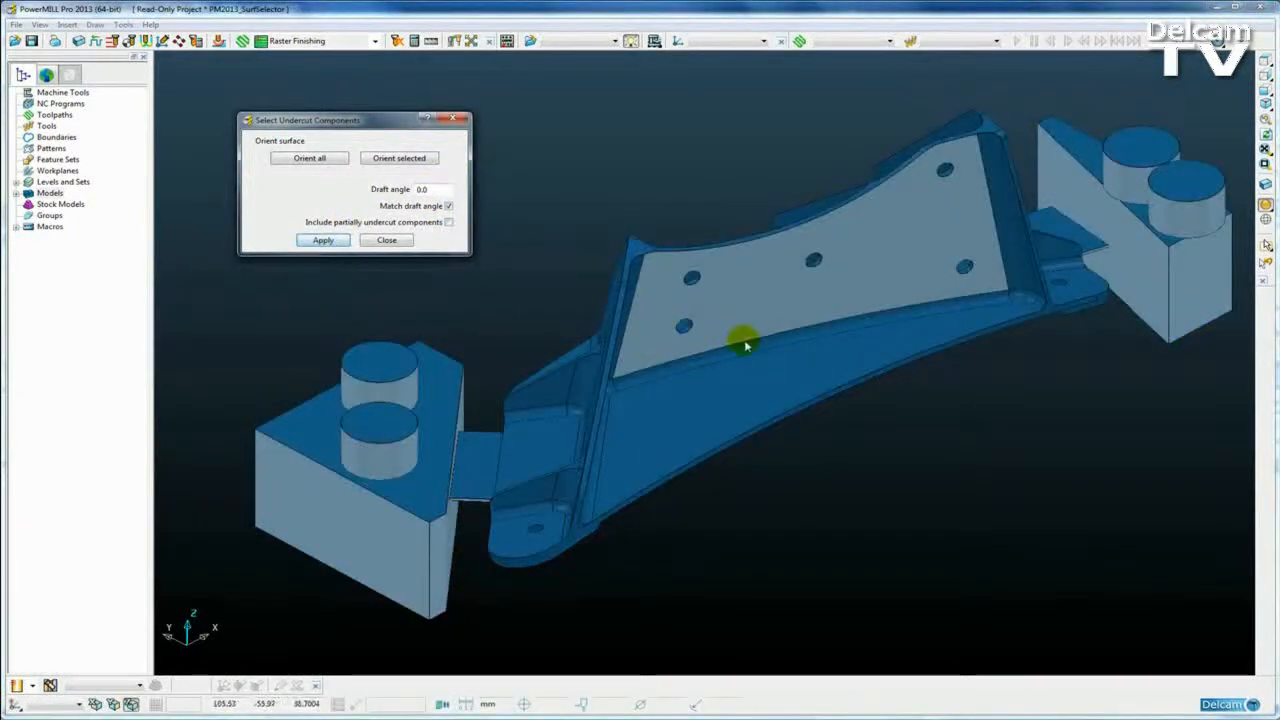
mouse_move(814, 360)
middle_mouse_down()
mouse_move(822, 605)
mouse_move(820, 338)
middle_mouse_up()
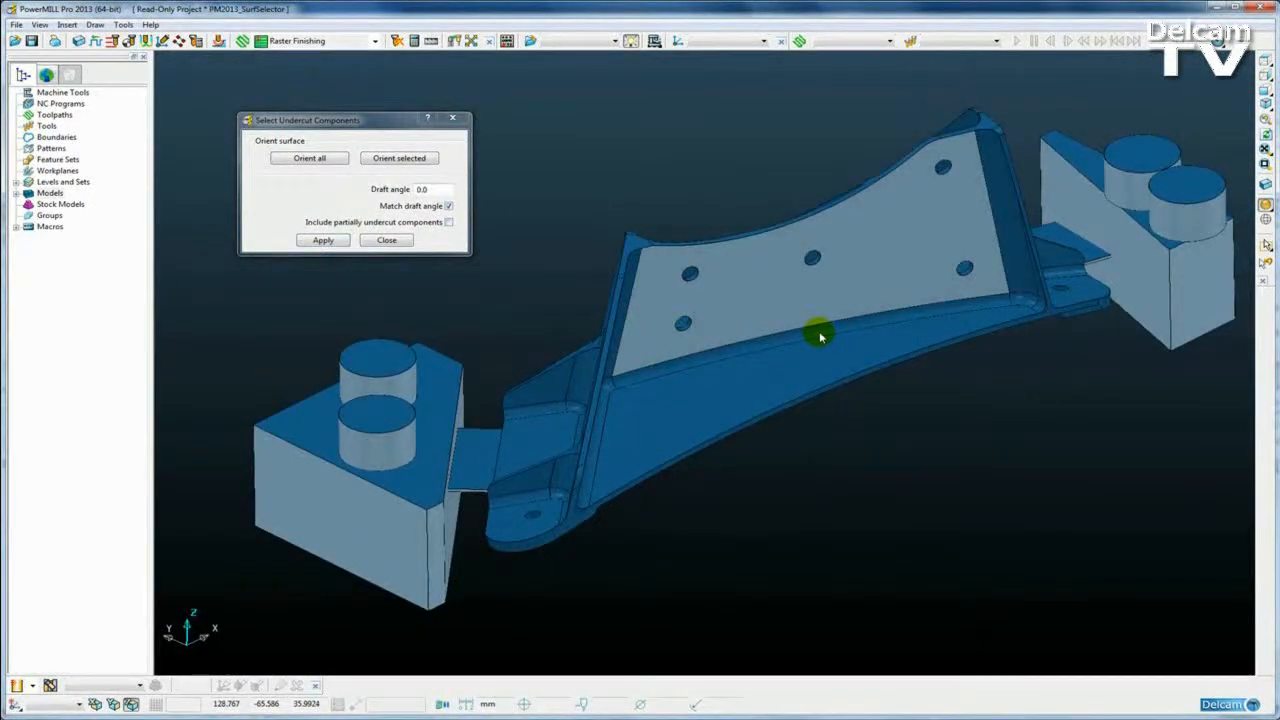
key("ctrl+k")
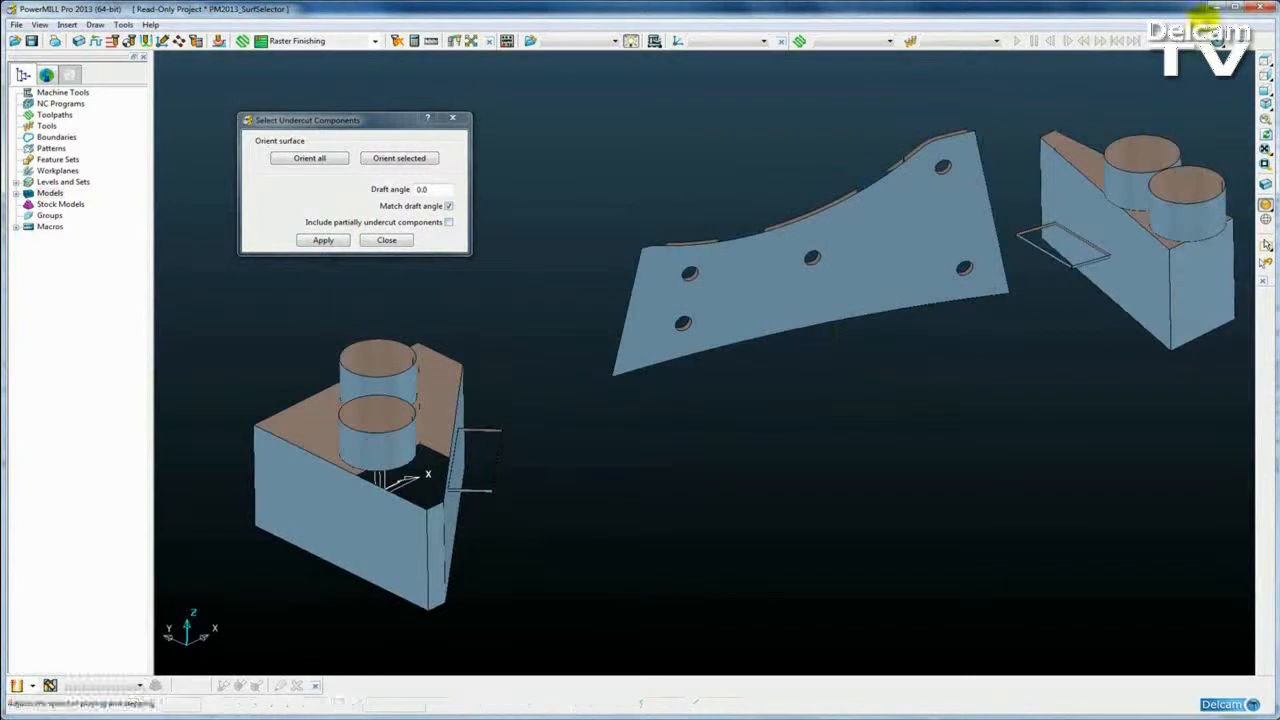
Step: Inspect the remaining faces from the top, return to ISO view, and unhide all surfaces
left_click(1265, 60)
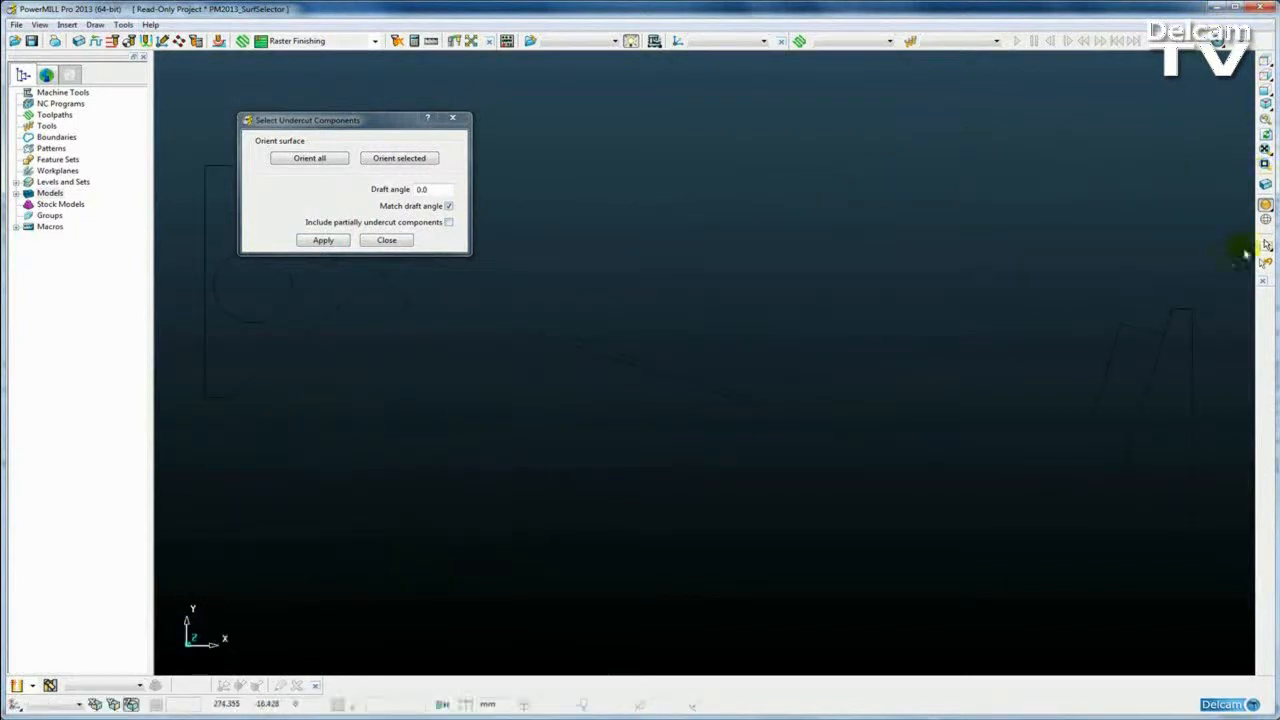
middle_click_drag(551, 331, 783, 411, "shift")
key("ctrl+1")
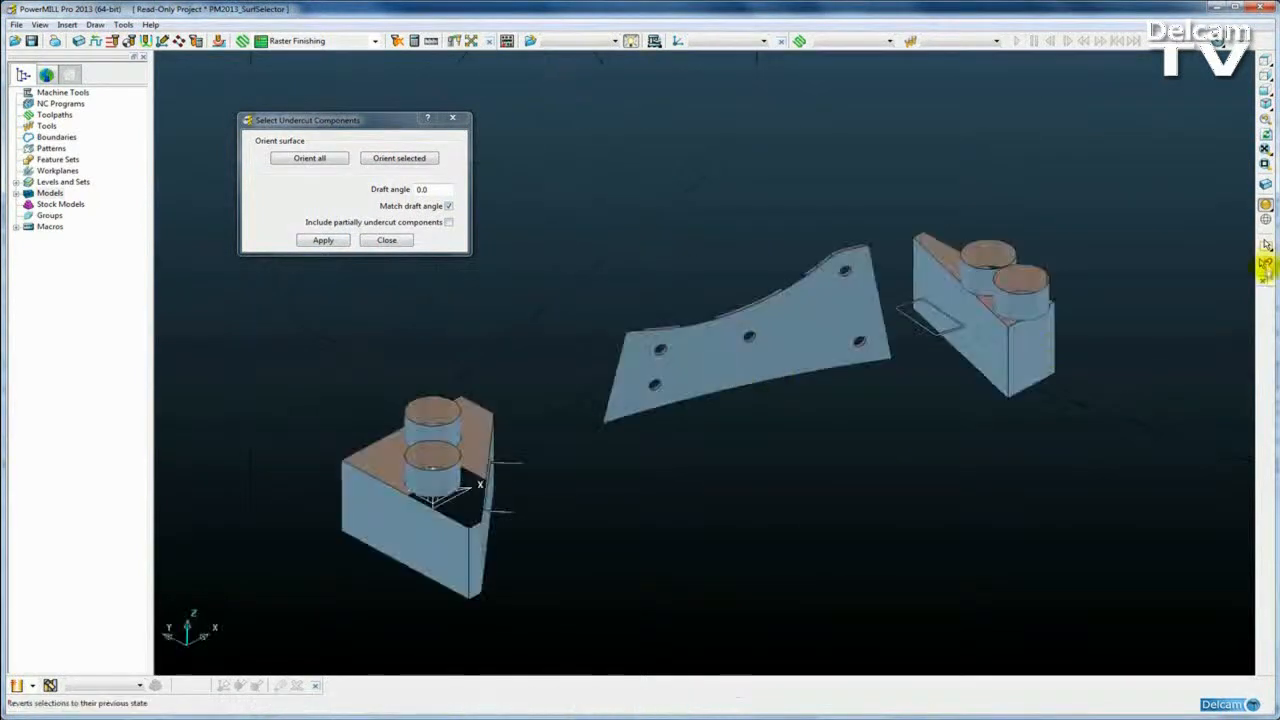
key("ctrl+j")
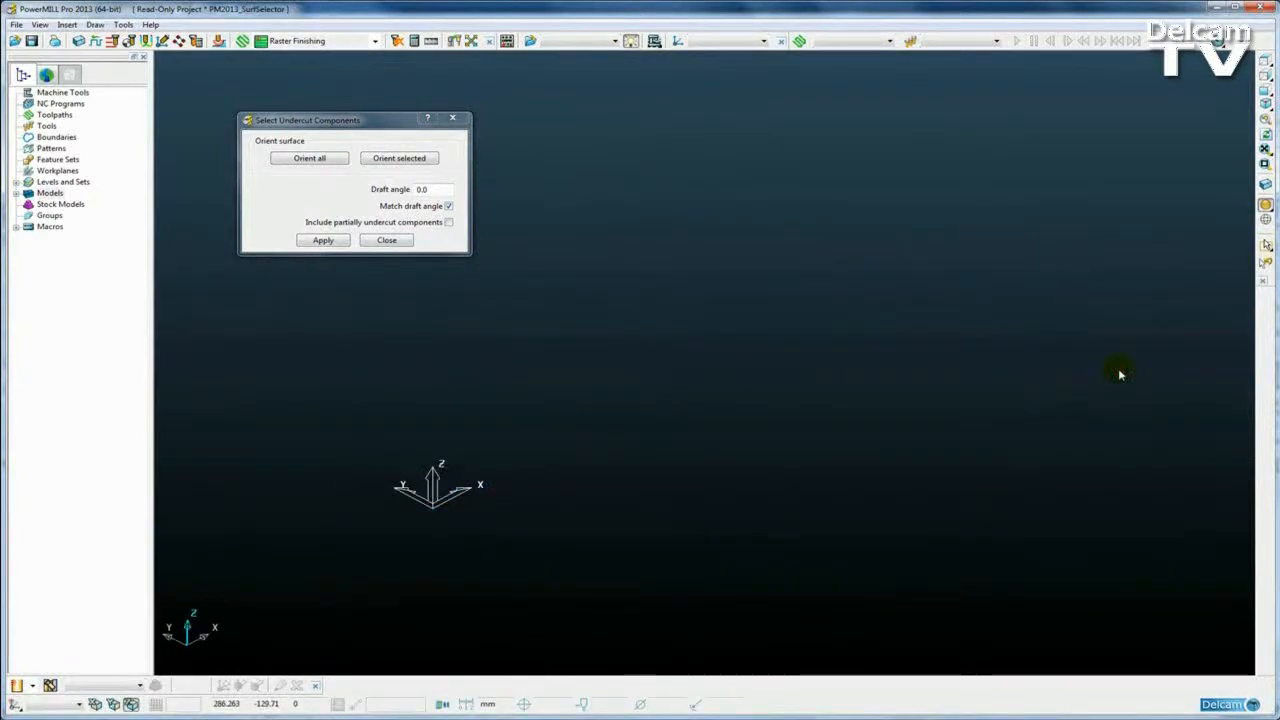
key("ctrl+l")
key("ctrl+a")
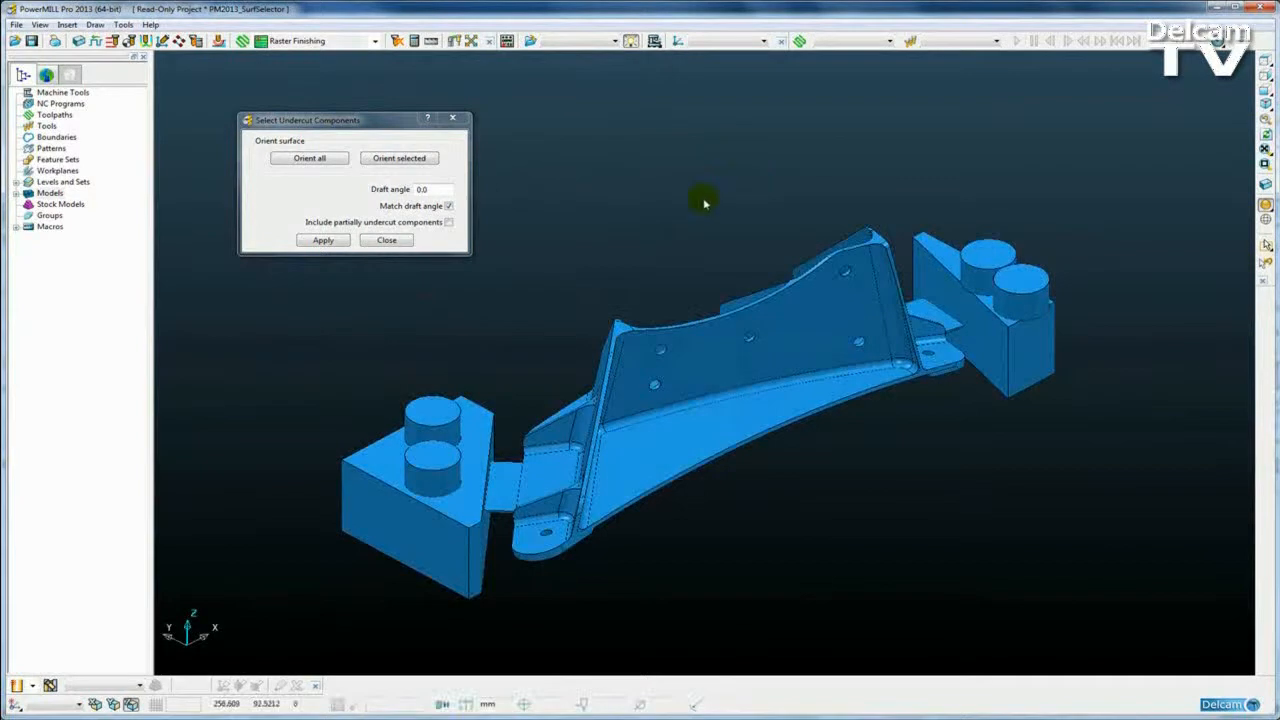
Step: Change the draft angle to 90, apply, and hide everything except the selected flat faces
double_click(427, 189)
type("90")
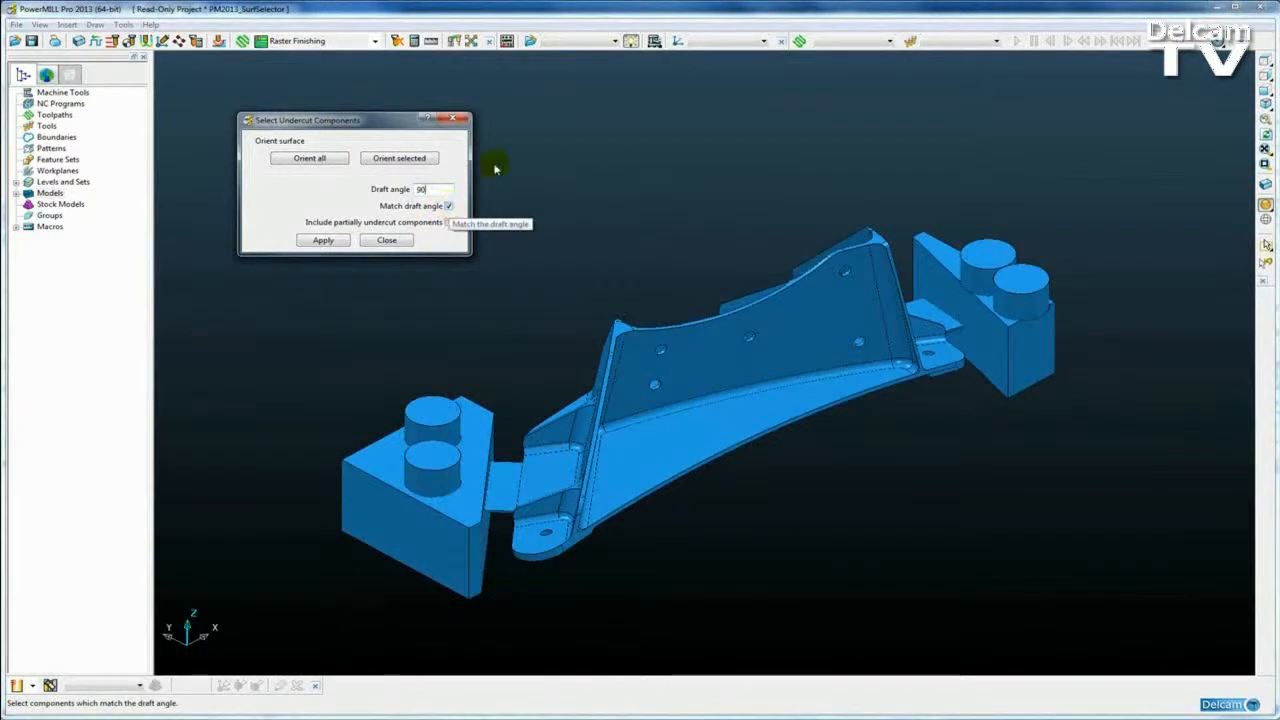
left_click(327, 241)
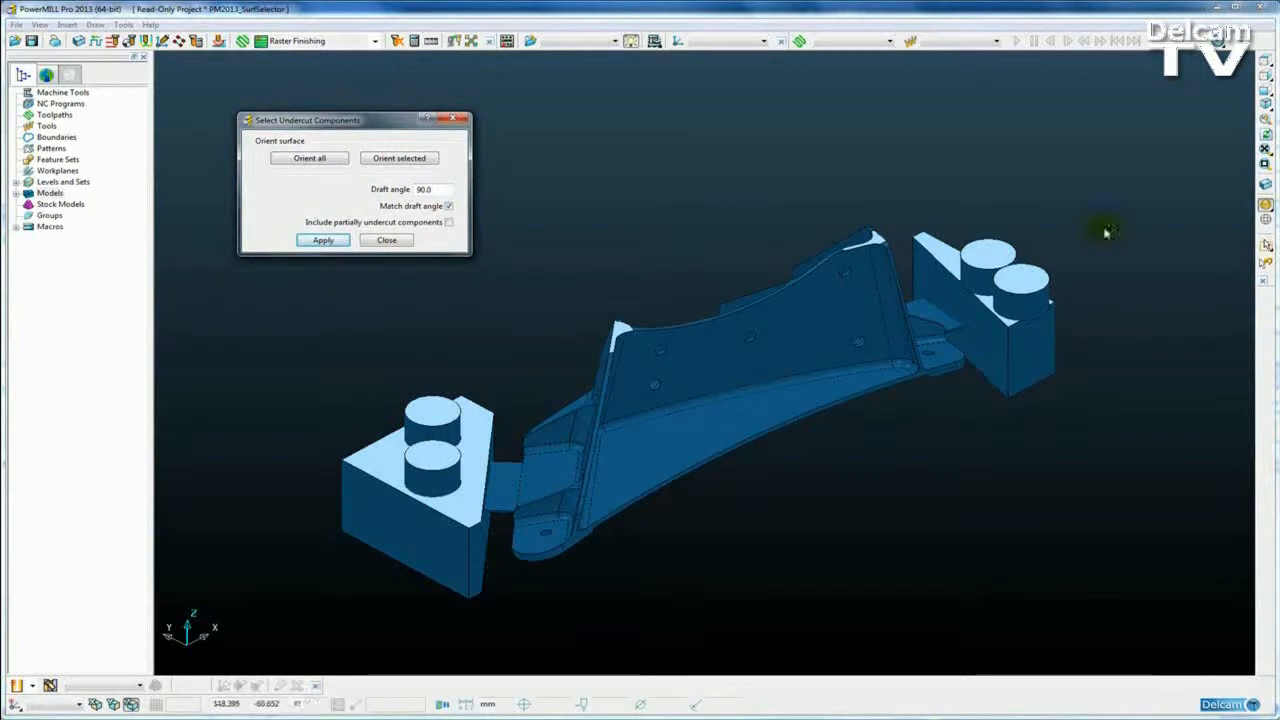
middle_click_drag(732, 395, 778, 394, "shift")
scroll(771, 405, "up", 2)
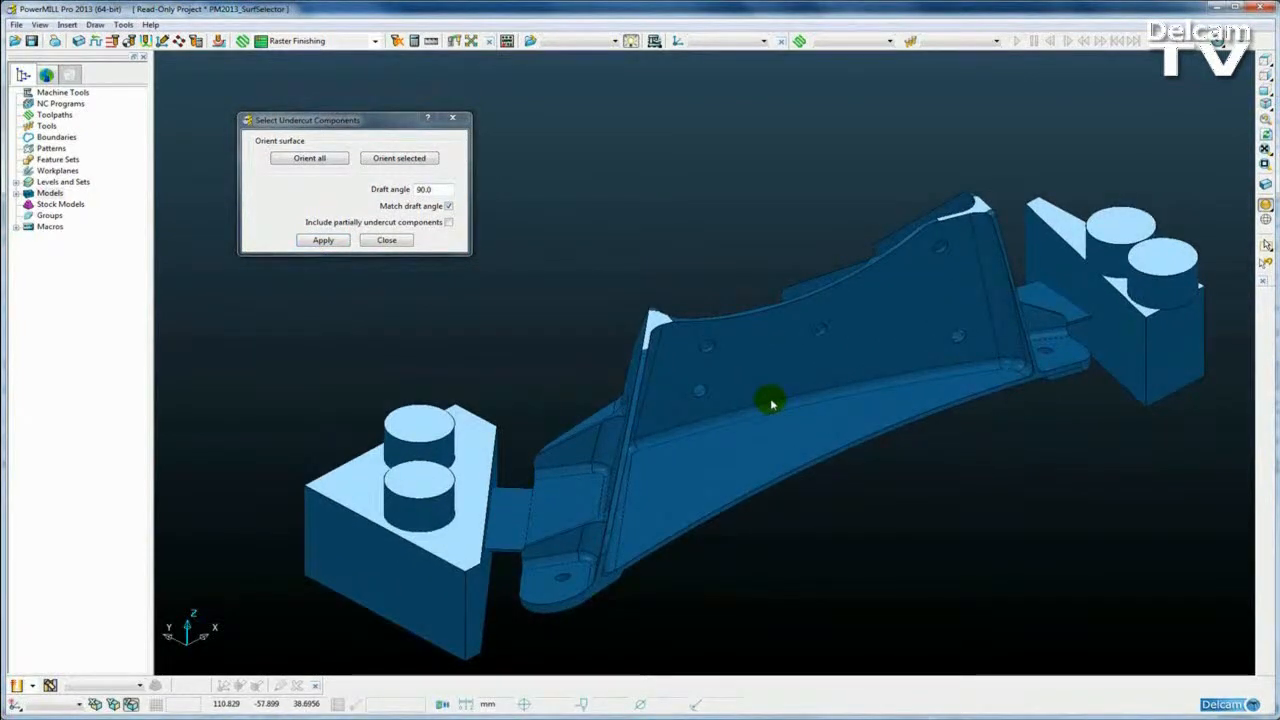
key("ctrl+k")
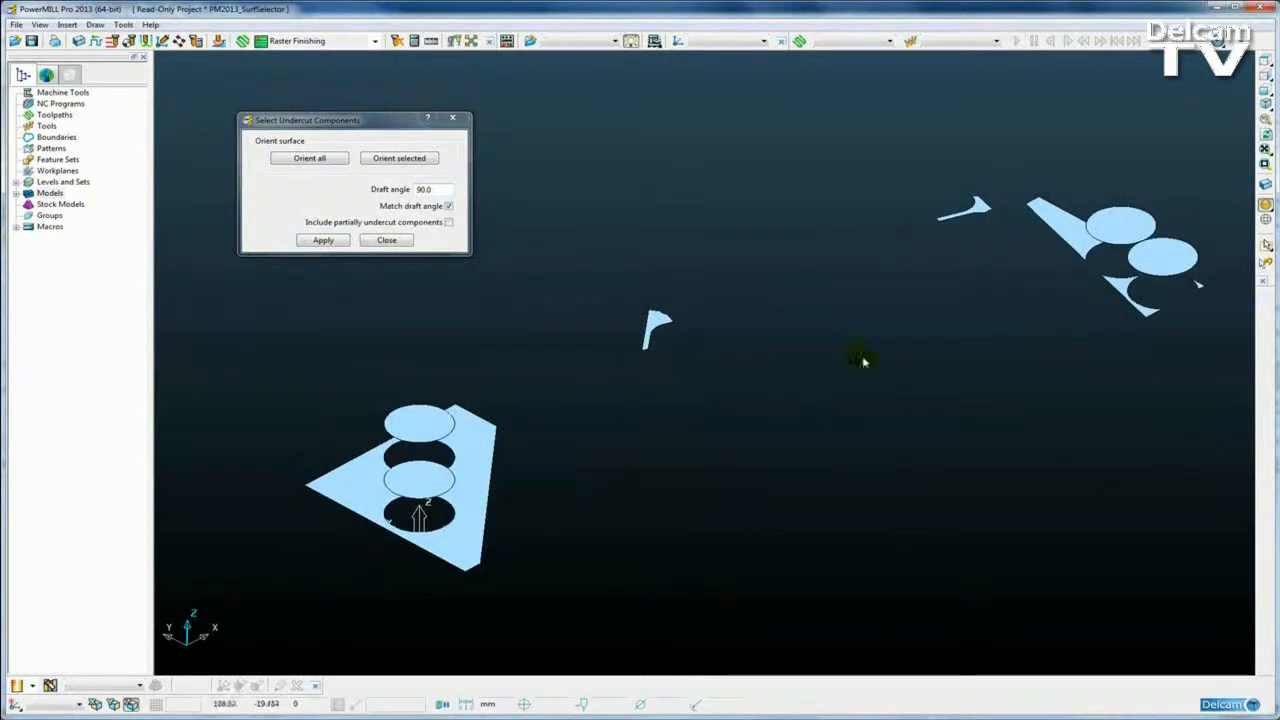
Step: View the flat 90° draft faces from X, then zoom, pan and tilt to inspect them
left_click(1267, 77)
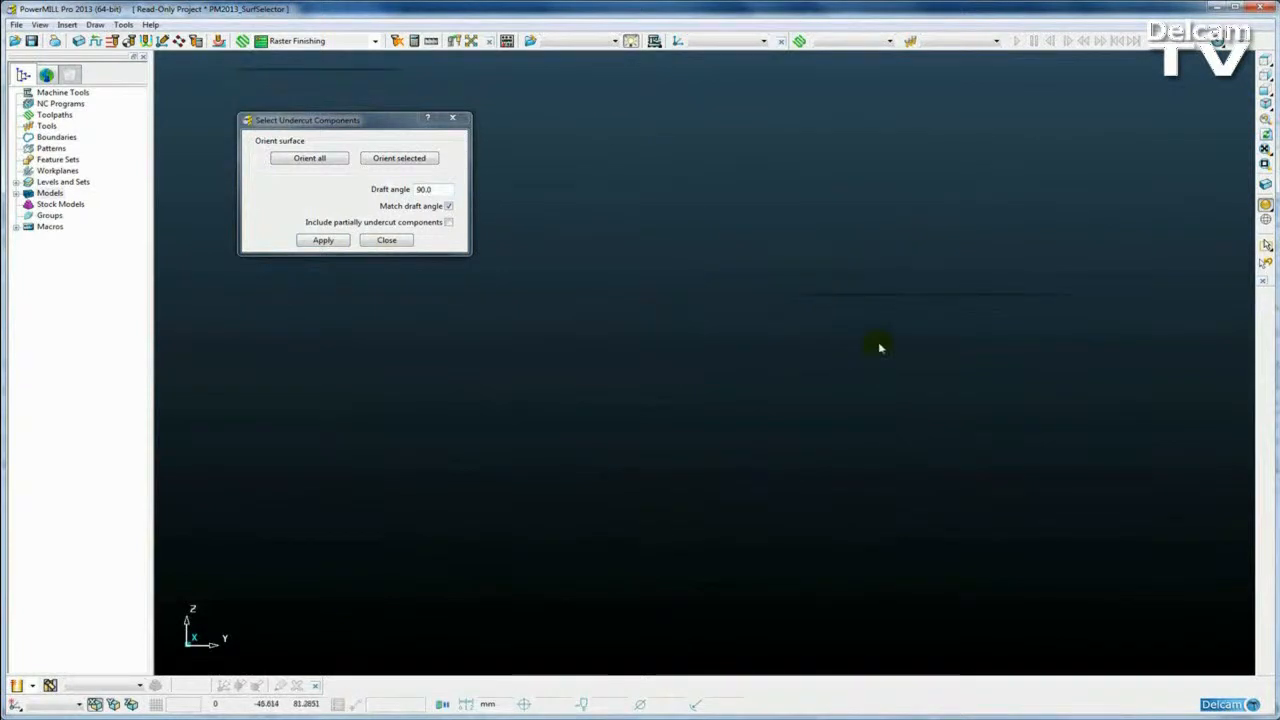
scroll(857, 300, "down", 3)
middle_click_drag(641, 317, 770, 224, "shift")
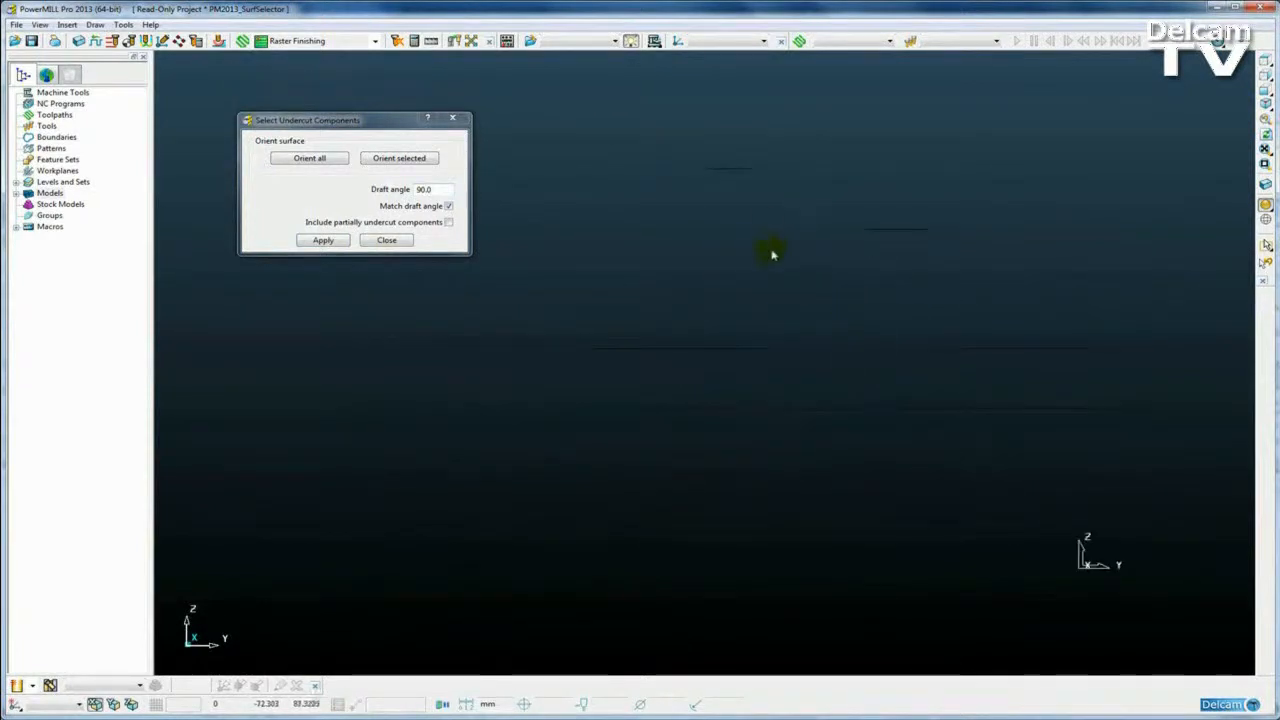
scroll(760, 295, "up", 2)
middle_click_drag(757, 286, 760, 309)
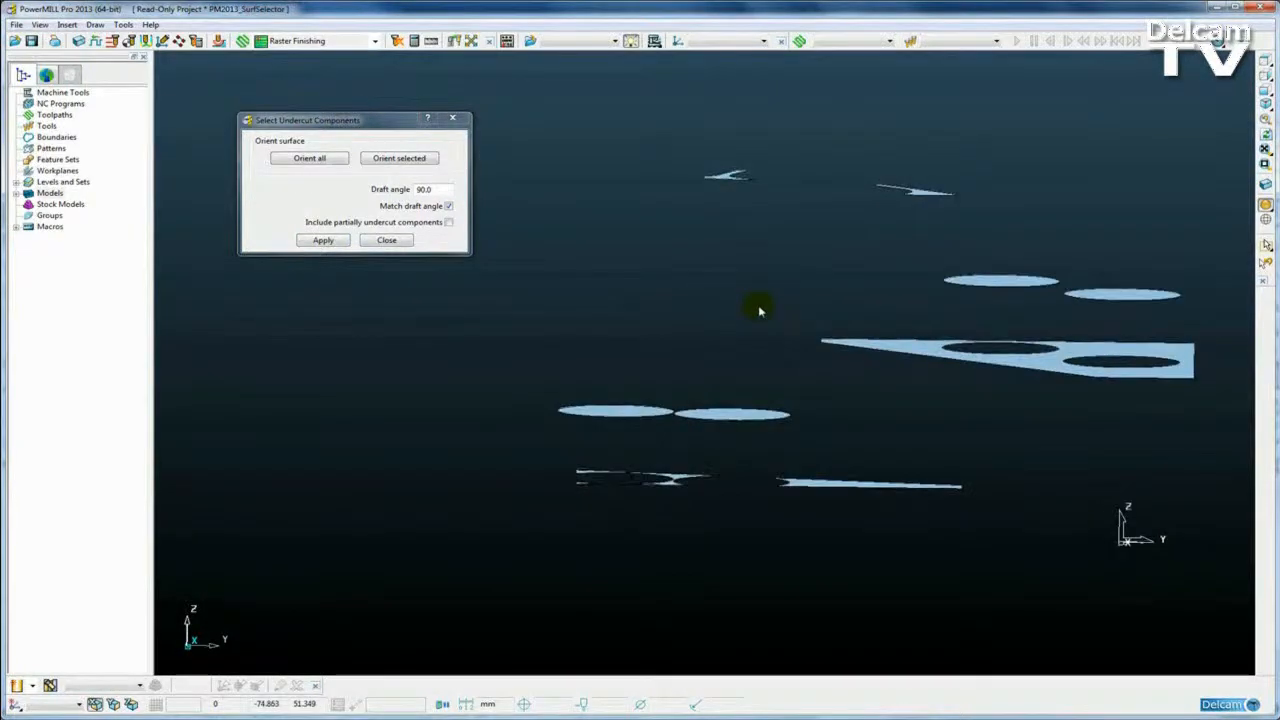